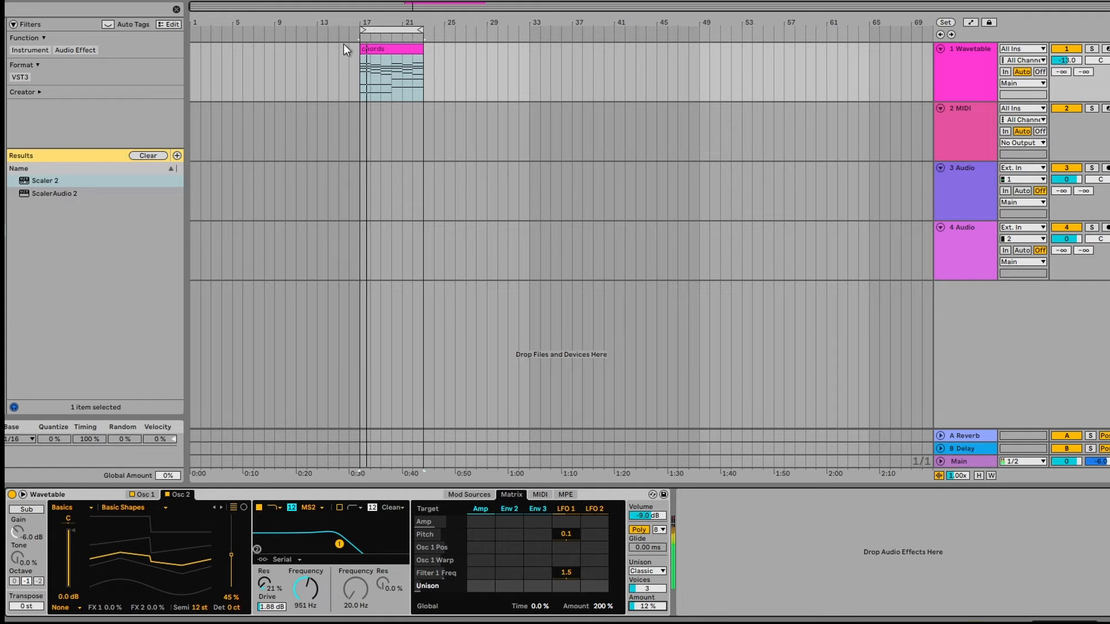
Open the chords clip on track 1 and enlarge its note editor to examine the chord notes.
double_click(405, 78)
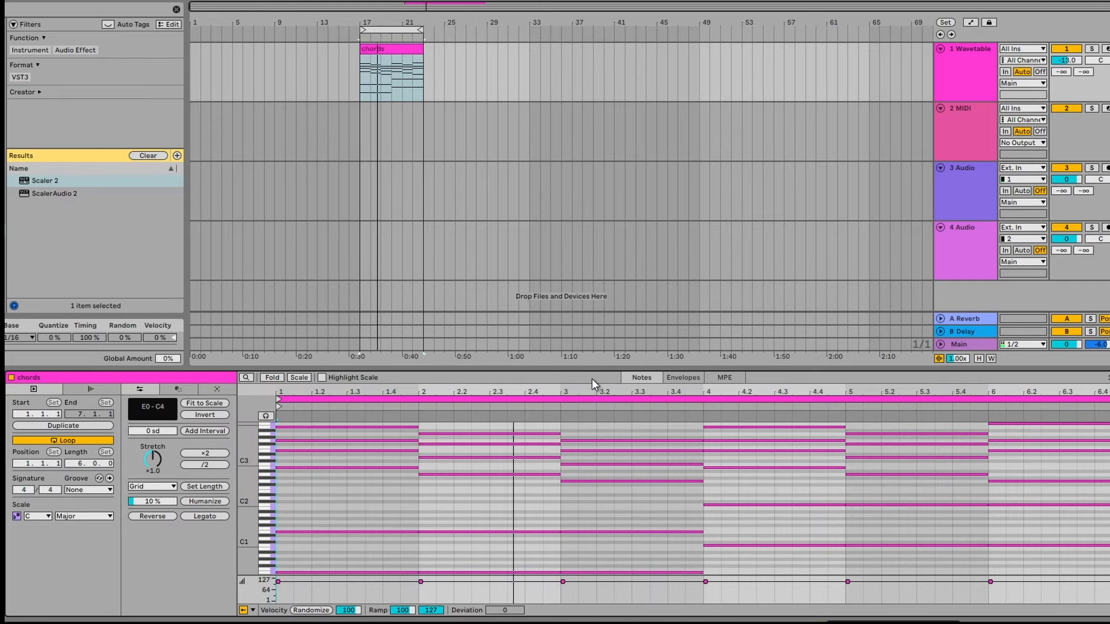
left_click_drag(592, 379, 592, 285)
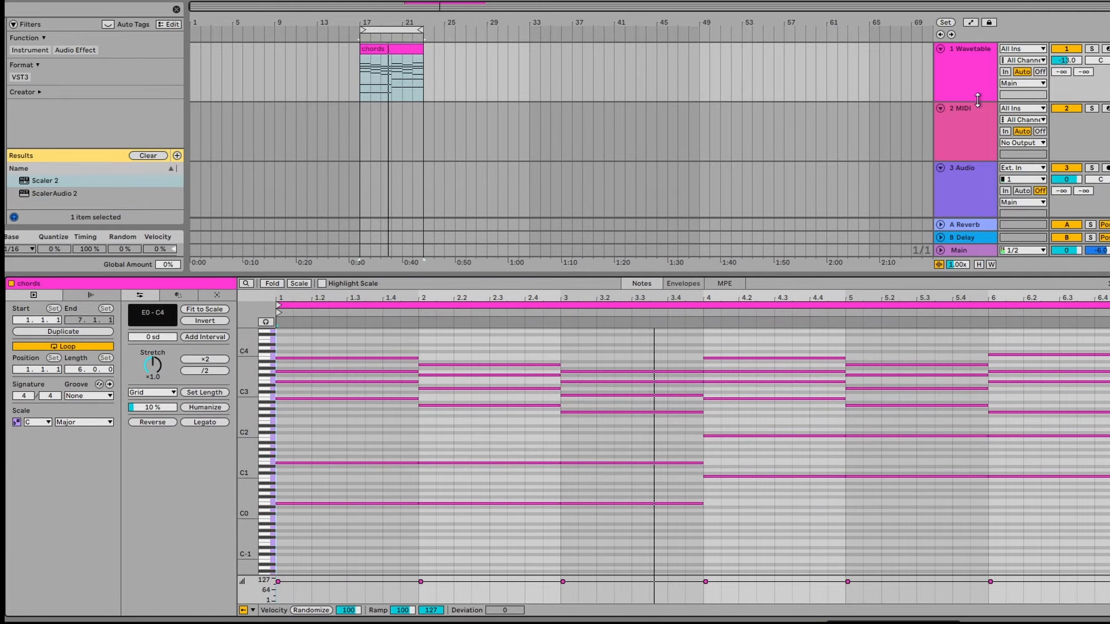
Set oscillator 2's wavetable position to 70% on the first Wavetable track and duplicate the track.
left_click(958, 74)
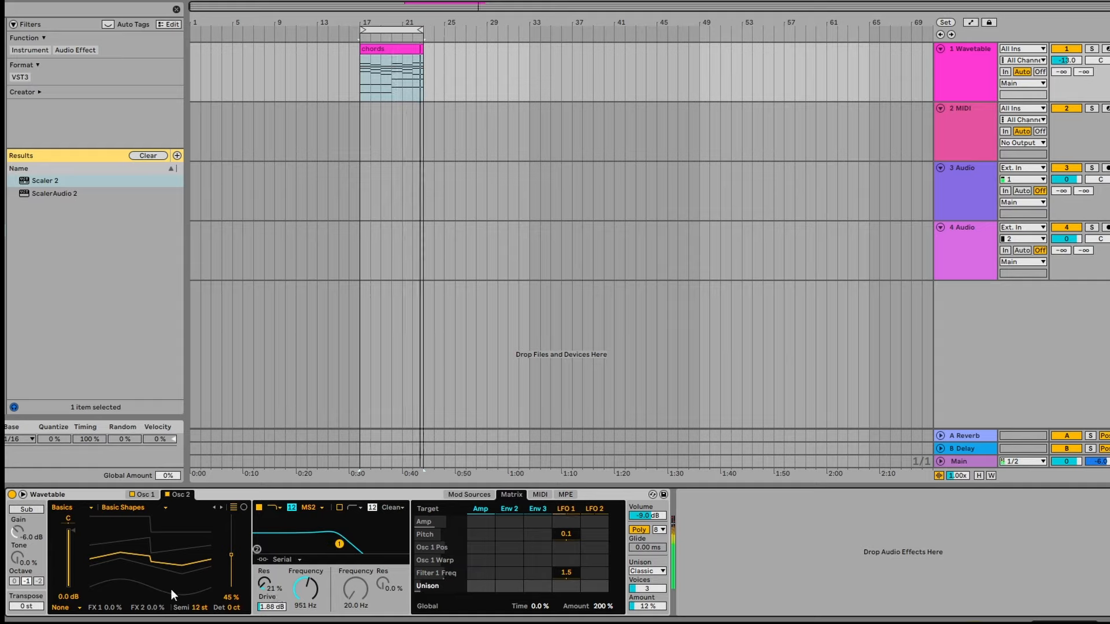
left_click_drag(171, 589, 171, 568)
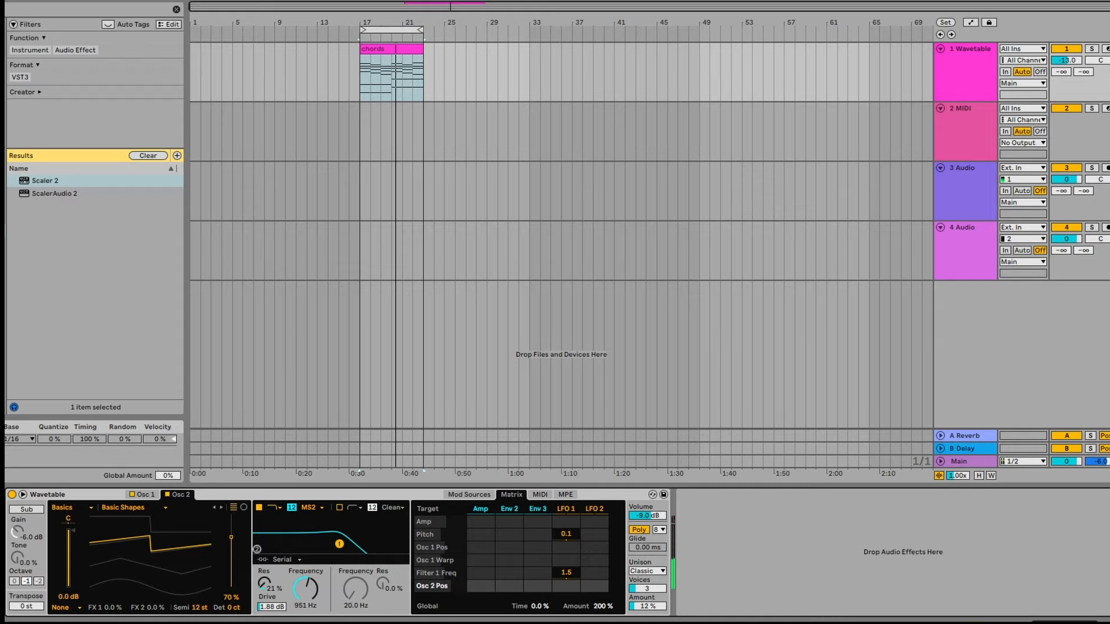
key("ctrl+d")
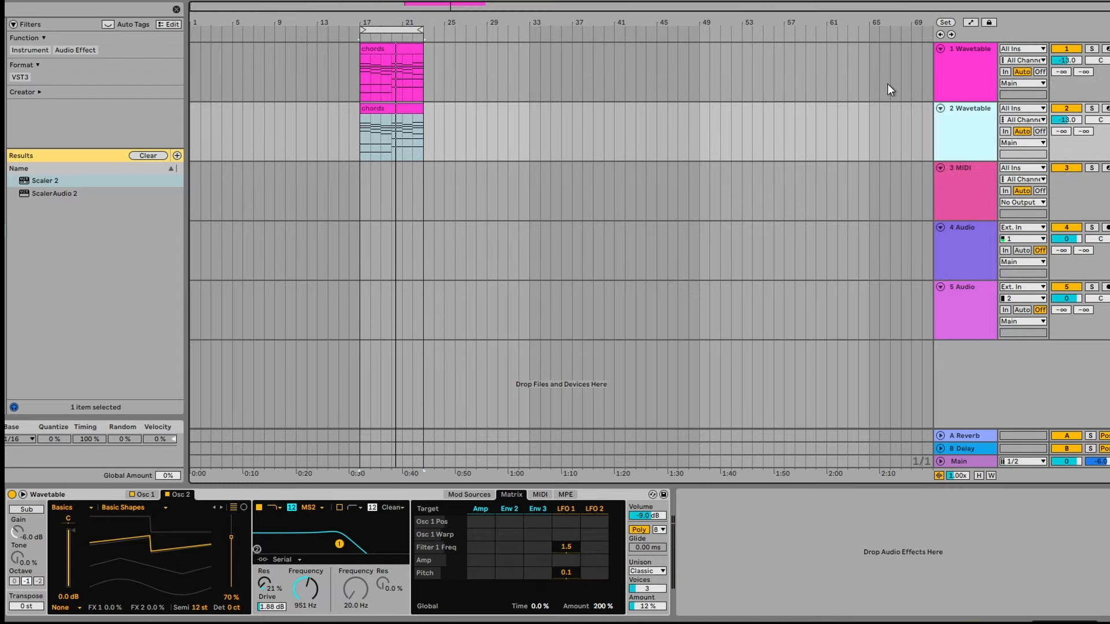
On the duplicated track, set LFO 1's modulation of filter 1 frequency to 28 and clear its pitch modulation.
double_click(573, 549)
double_click(938, 397)
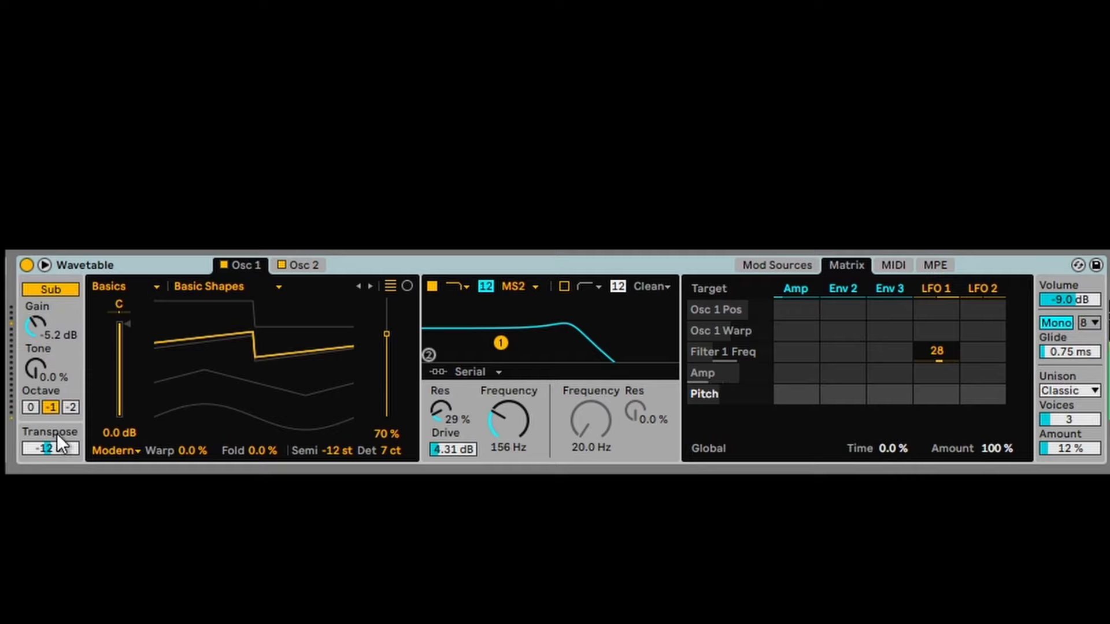
Tune the duplicated synth with global transpose at 0 st, oscillator 2 at -12 st and oscillator 1 at 0 st.
double_click(47, 446)
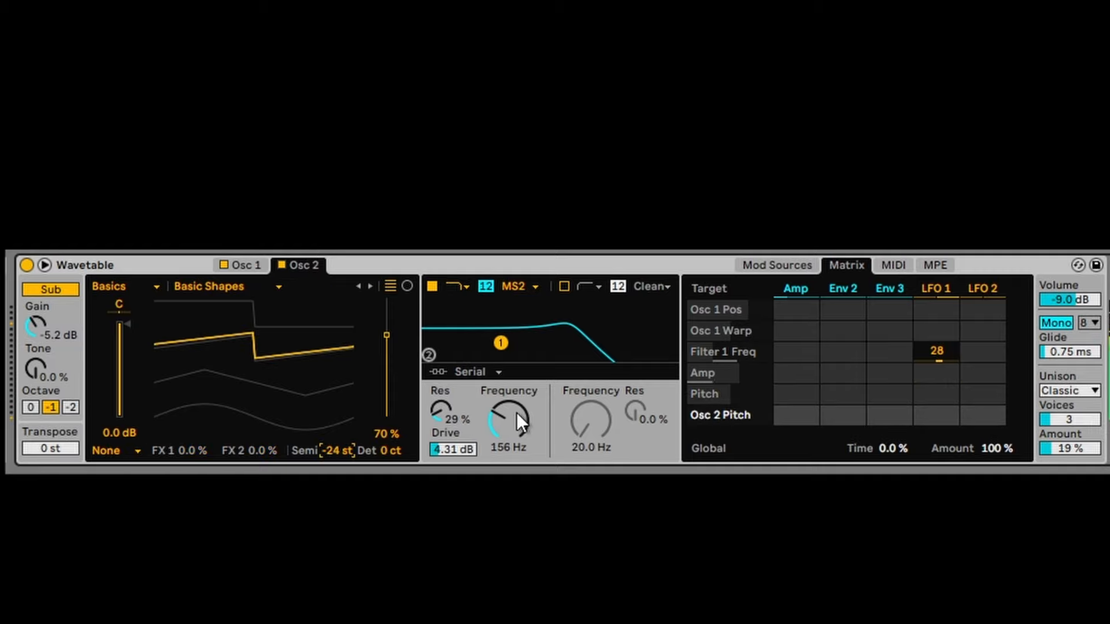
type("-12")
key("Return")
left_click(254, 266)
left_click(340, 451)
key("Delete")
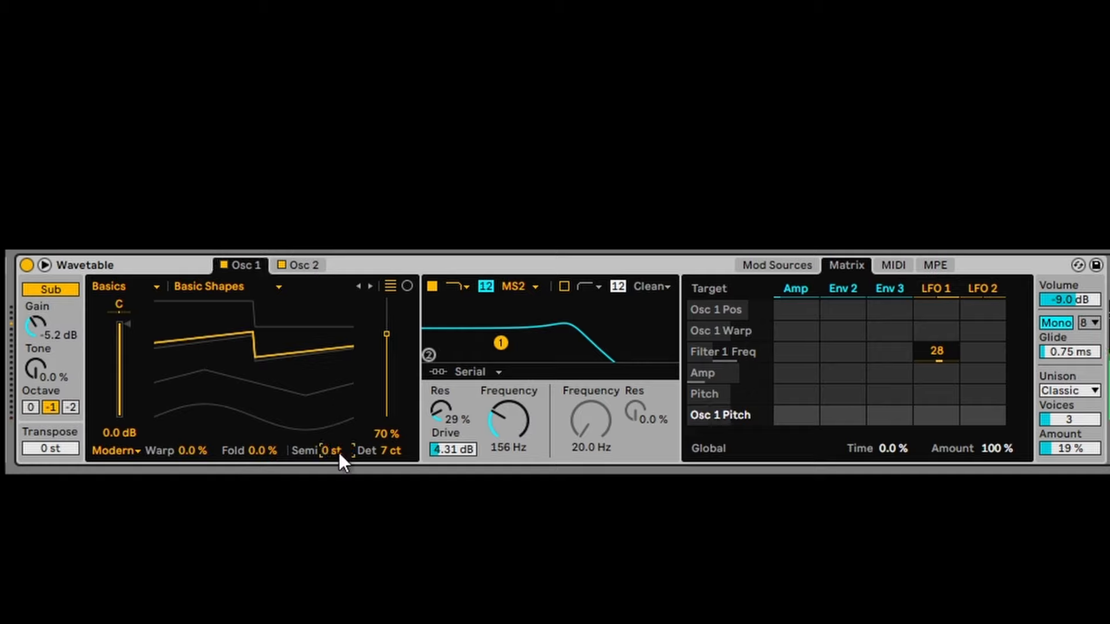
Lower the sub oscillator's gain to -6.7 dB.
left_click(46, 448)
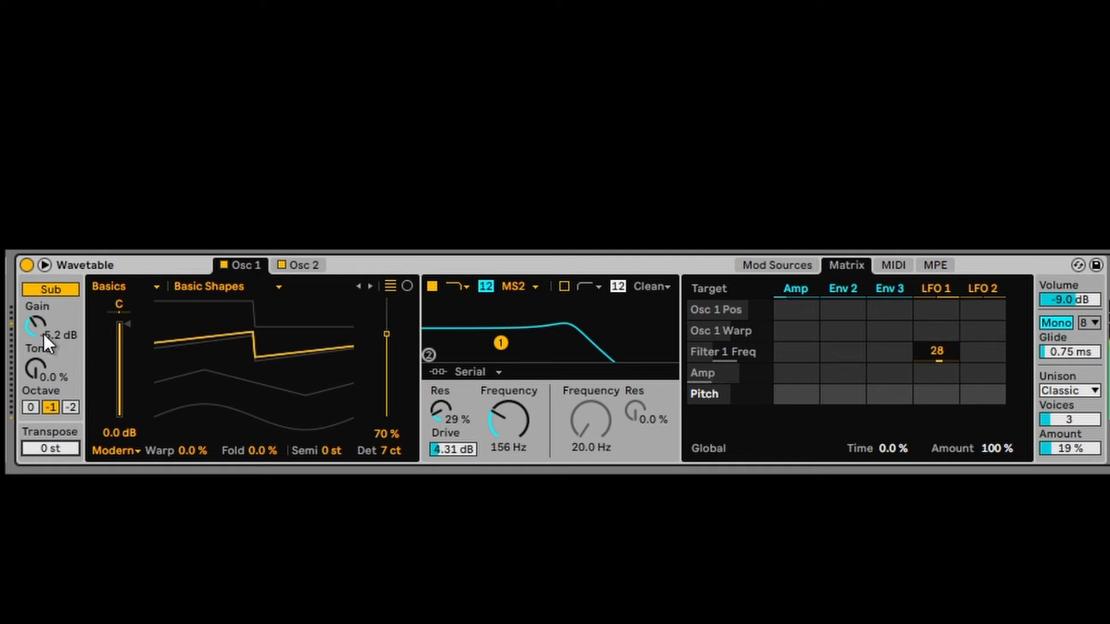
left_click_drag(43, 335, 43, 350)
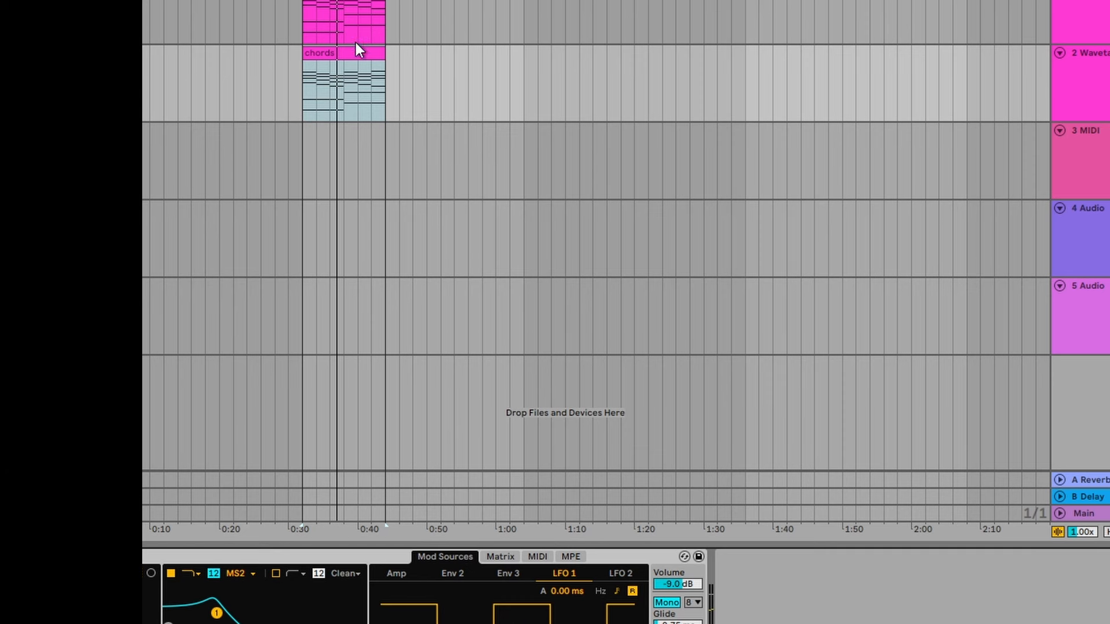
Reduce the chords clip on track 2 to a single-note bass line and play it back.
double_click(355, 48)
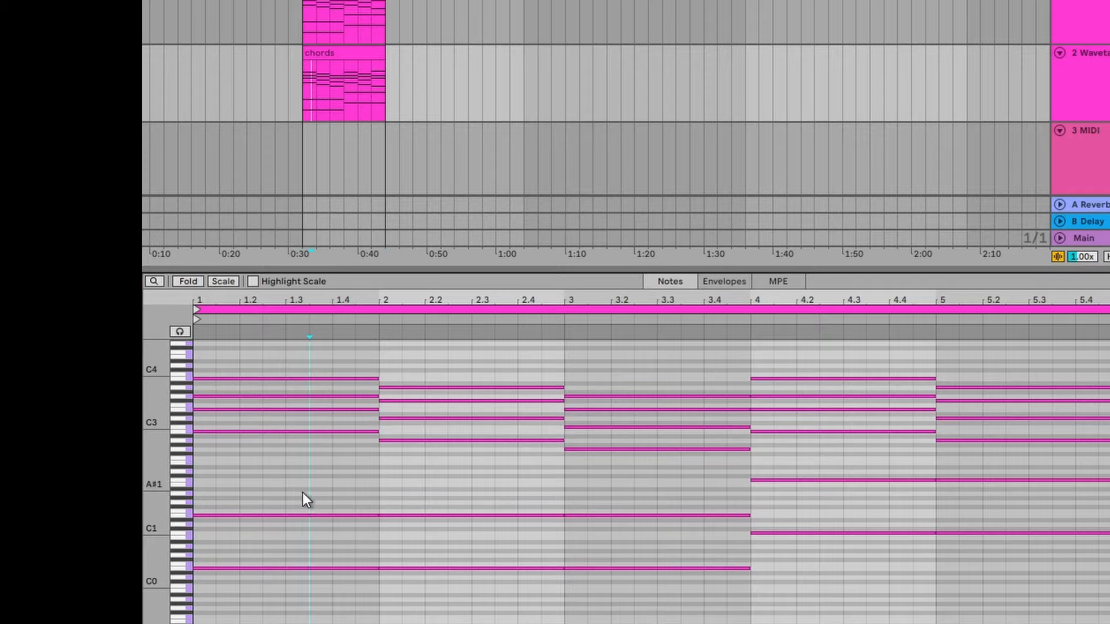
left_click_drag(307, 497, 986, 621)
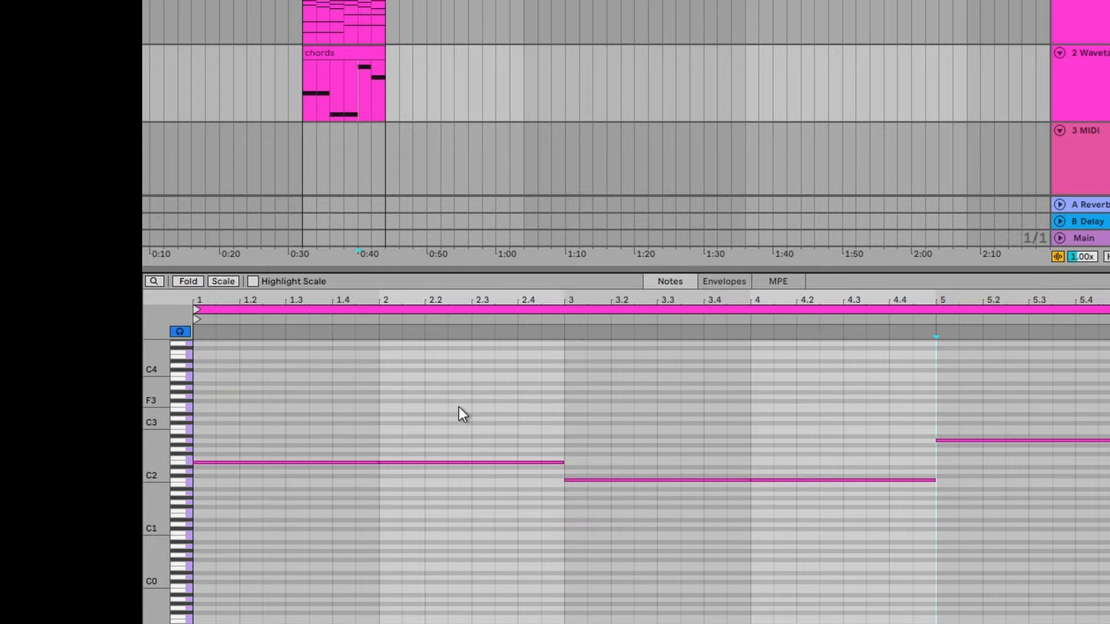
key("space")
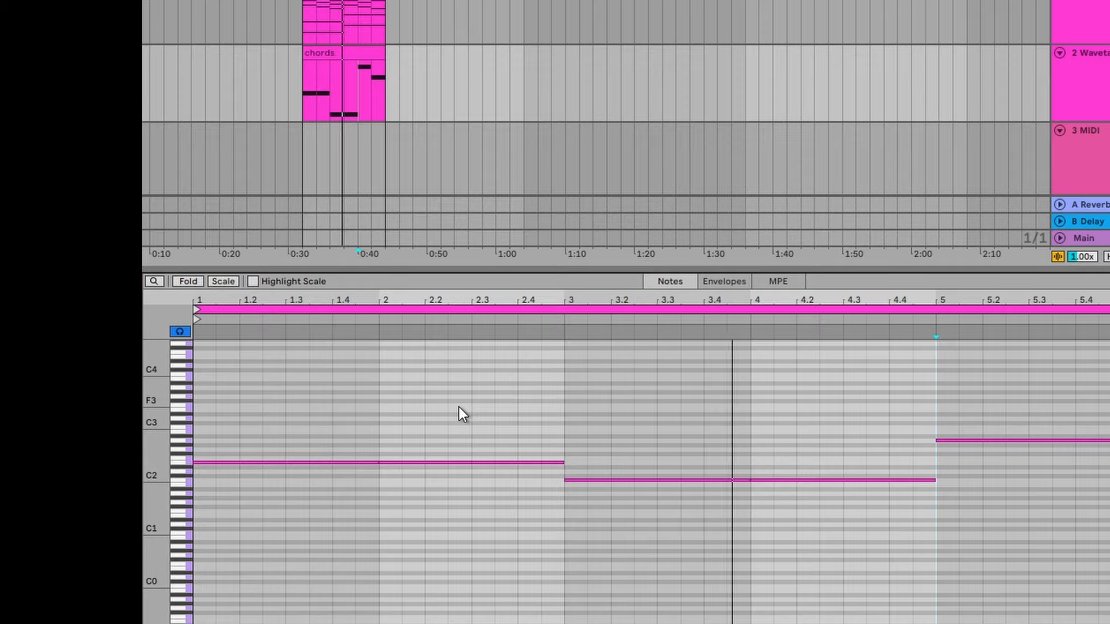
Duplicate the bass track and shorten the first note of the copied clip to an eighth note.
key("ctrl+d")
key("space")
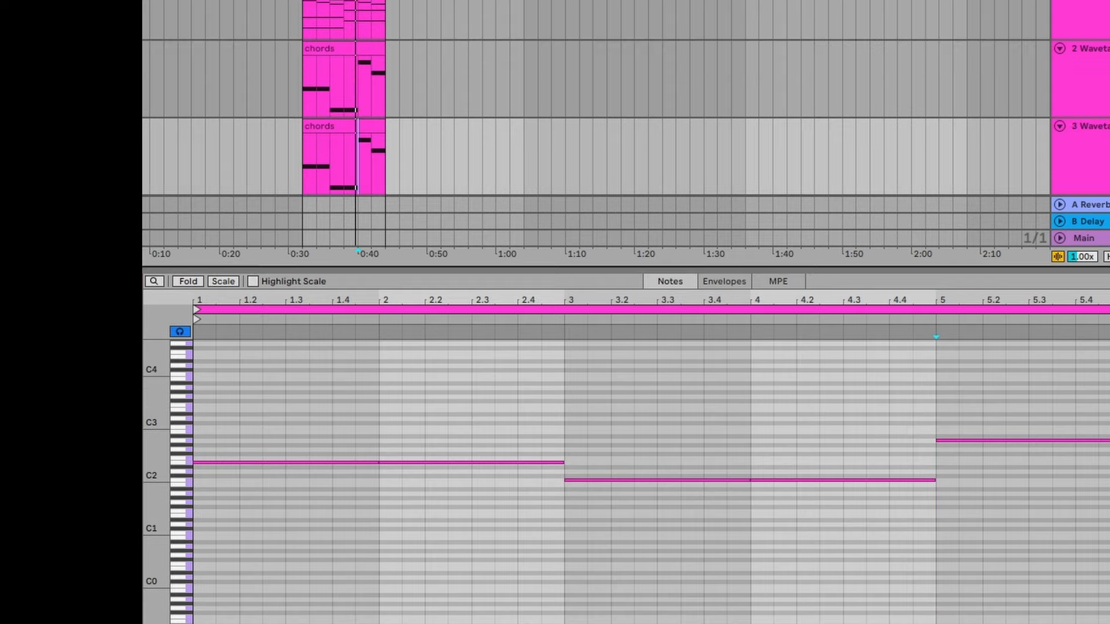
left_click_drag(236, 416, 238, 546)
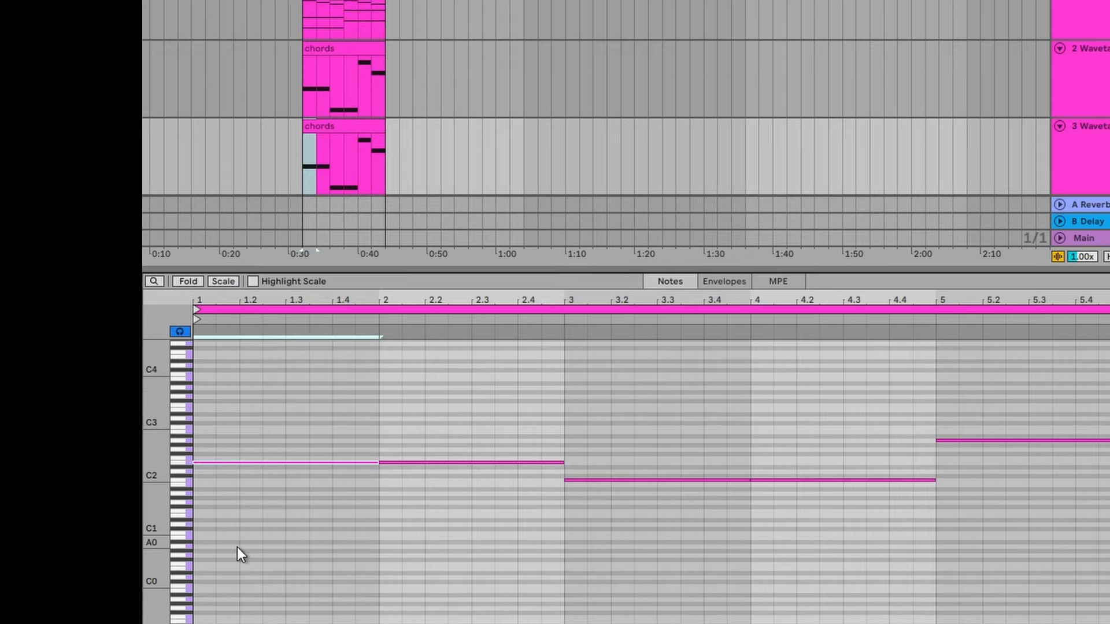
key("shift+Left")
key("shift+Left")
key("shift+Left")
key("shift+Left")
key("shift+Left")
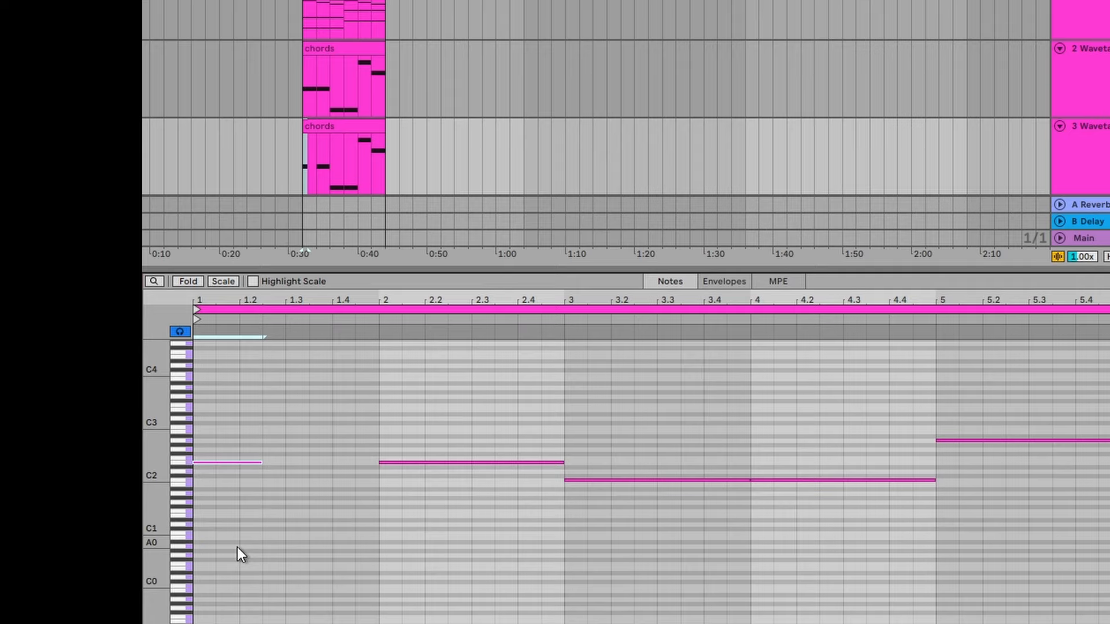
key("shift+Left")
key("shift+Left")
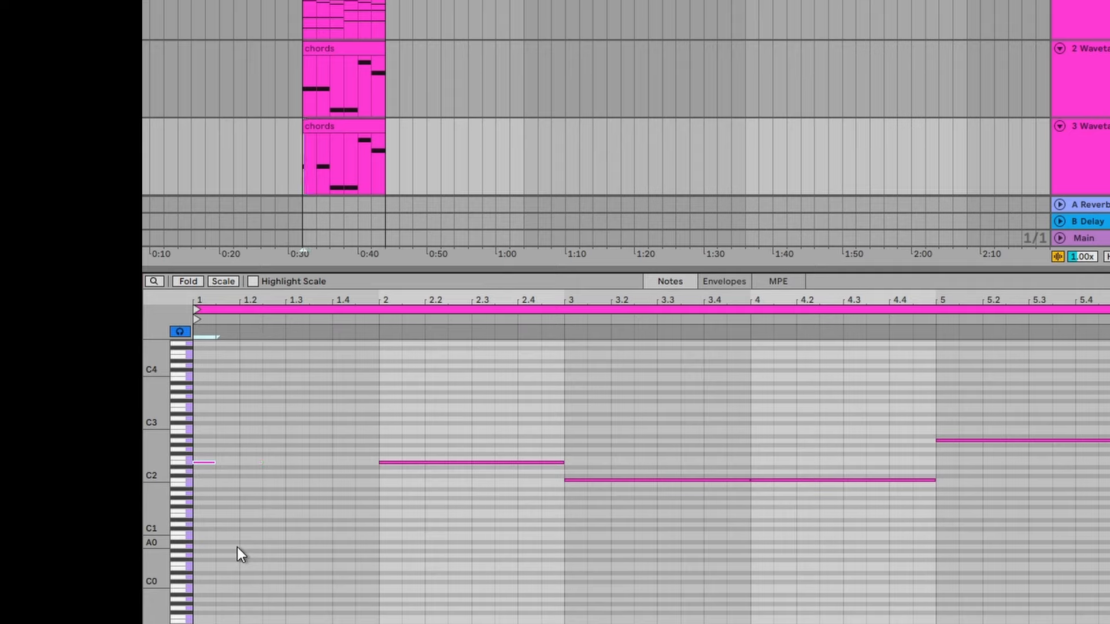
Repeat the eighth note until it fills bar 1, and copy that bar's pattern into bar 2.
key("ctrl+d")
key("ctrl+d")
key("ctrl+d")
key("ctrl+d")
key("ctrl+d")
key("ctrl+d")
key("ctrl+d")
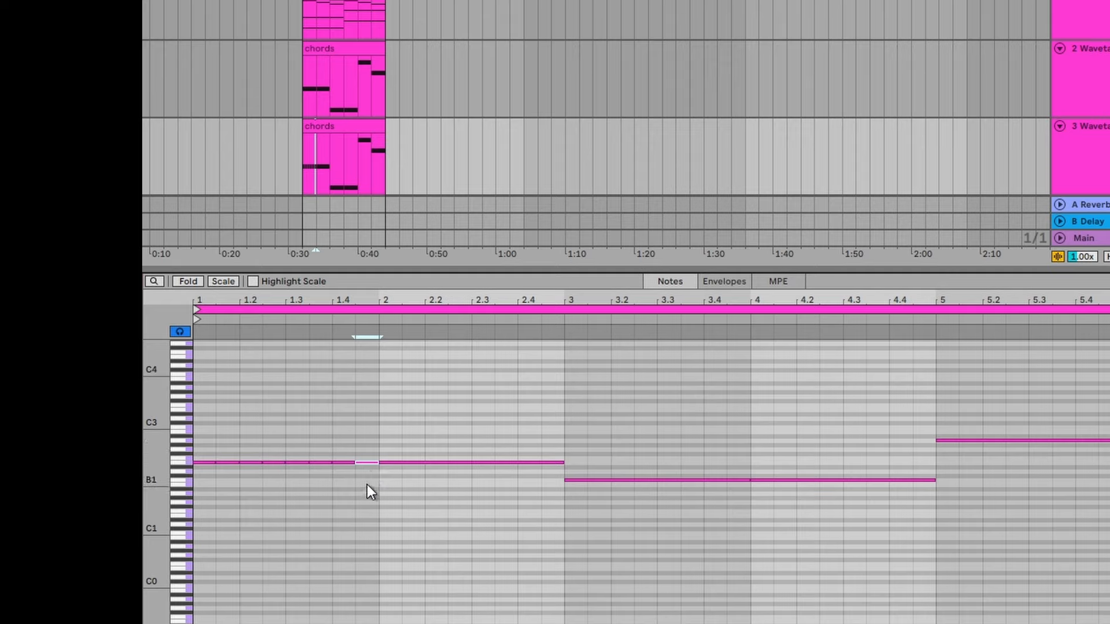
left_click_drag(367, 484, 152, 428)
key("ctrl+d")
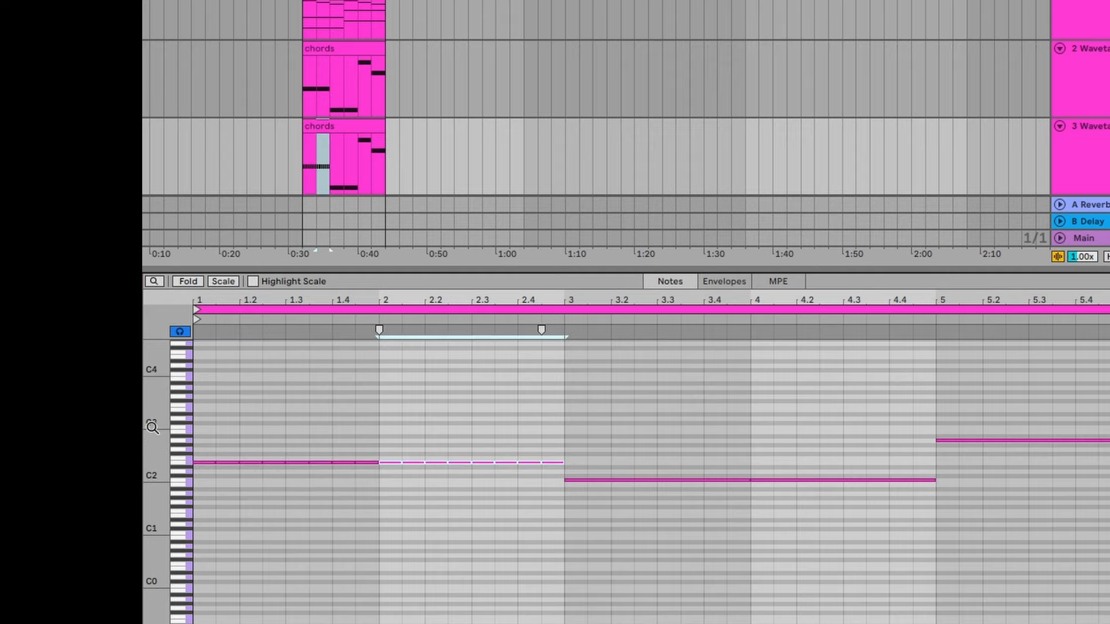
Copy the eighth-note pattern into bars 3 and 4, transposed down four semitones.
key("ctrl+d")
key("Down")
key("Down")
key("Down")
key("Down")
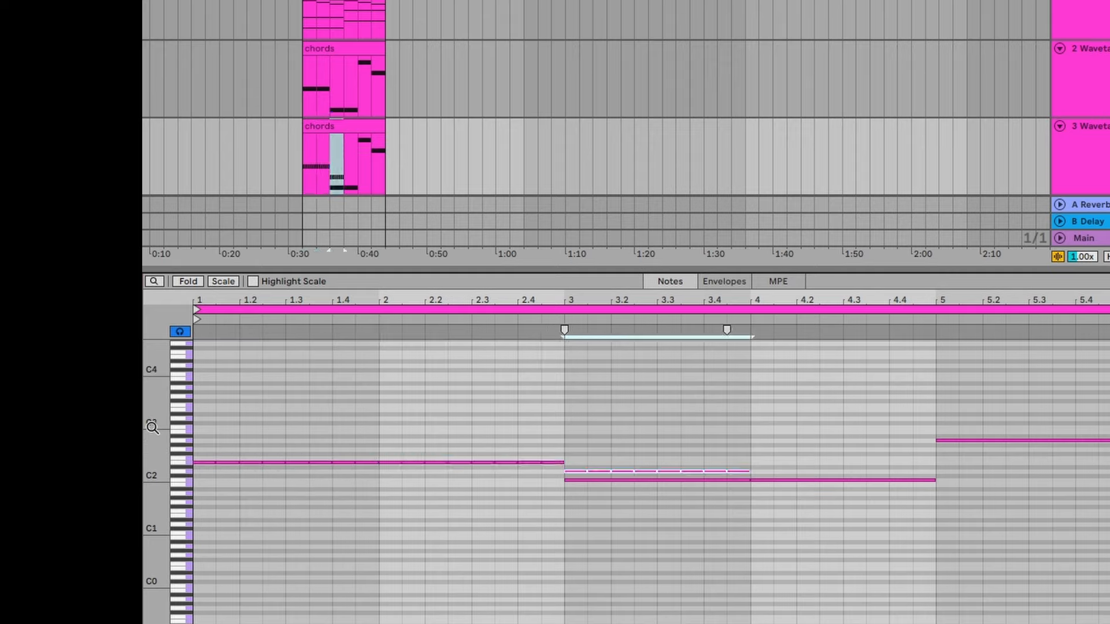
key("ctrl+d")
left_click(882, 320)
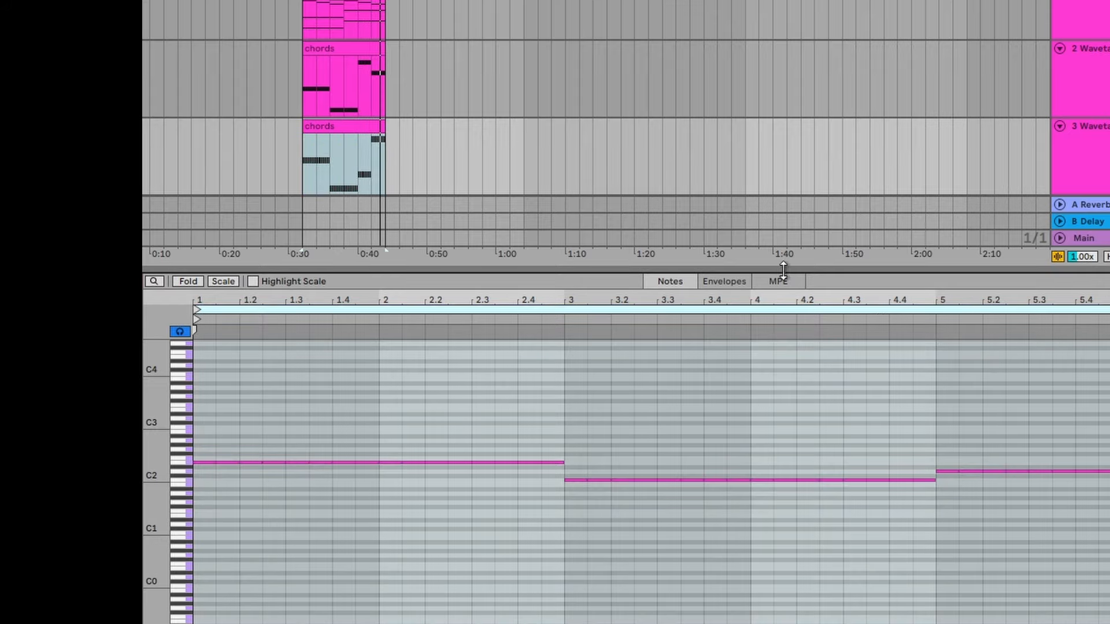
Set the track 3 synth's filter to 208 Hz with 34% resonance, and LFO 1's rate to 1.
key("shift+Tab")
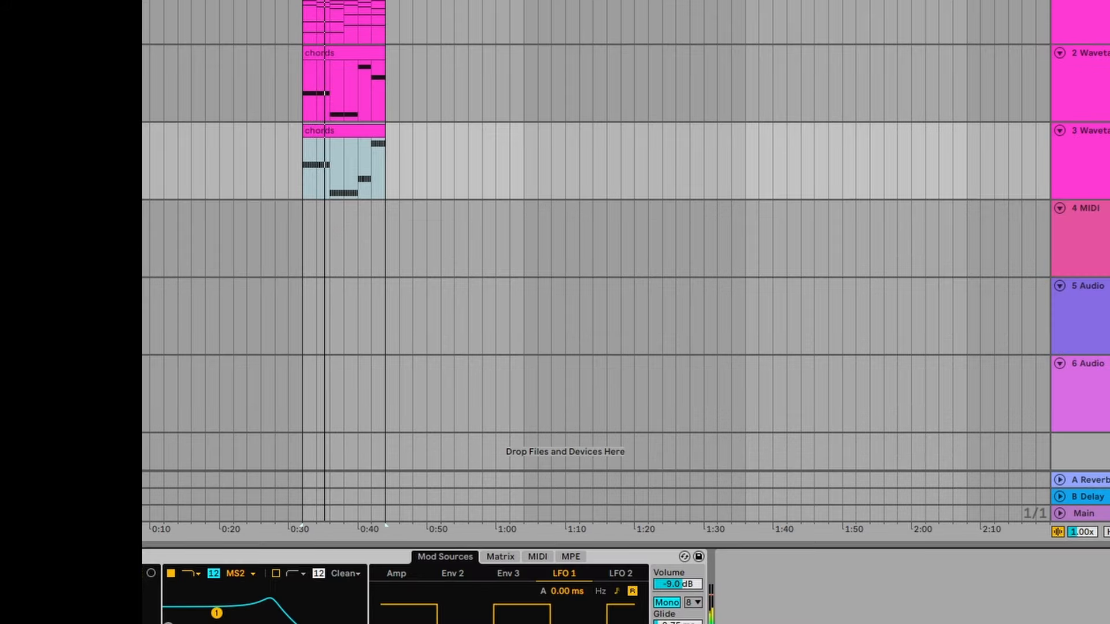
left_click_drag(217, 613, 234, 616)
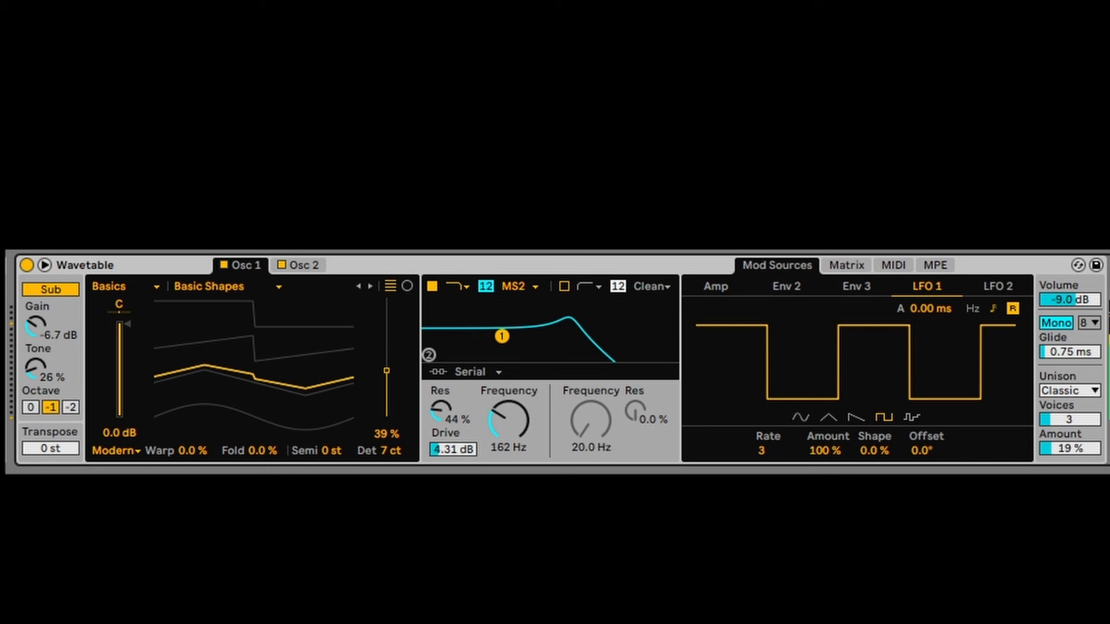
left_click_drag(772, 344, 771, 367)
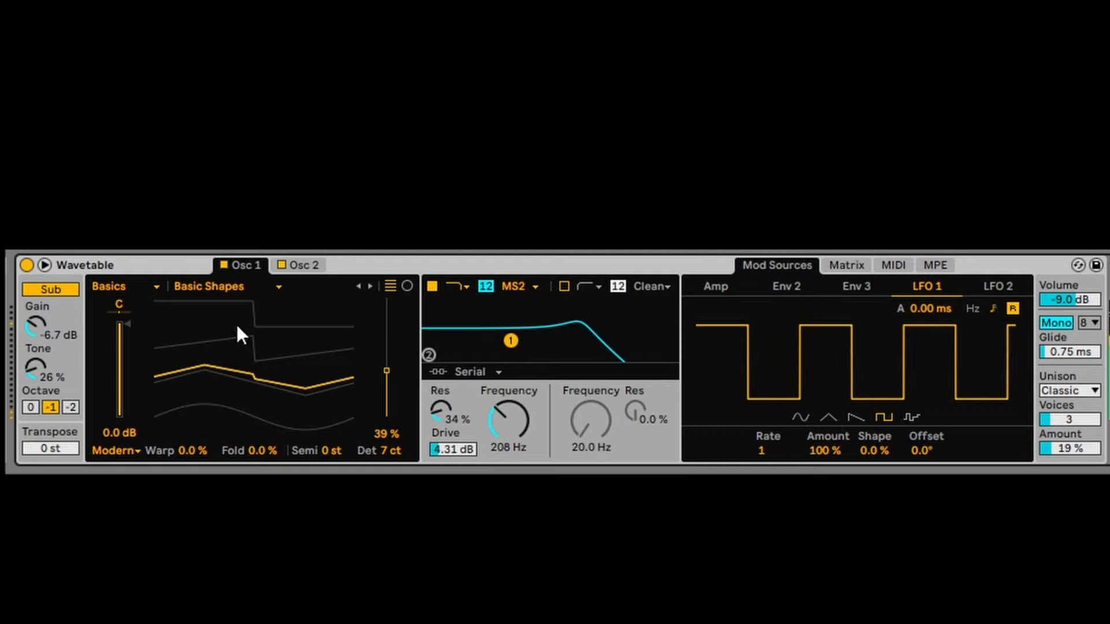
Select the Basic Shapes wavetable for oscillator 2 and set its position to 77%.
left_click(272, 265)
left_click(254, 287)
left_click(251, 312)
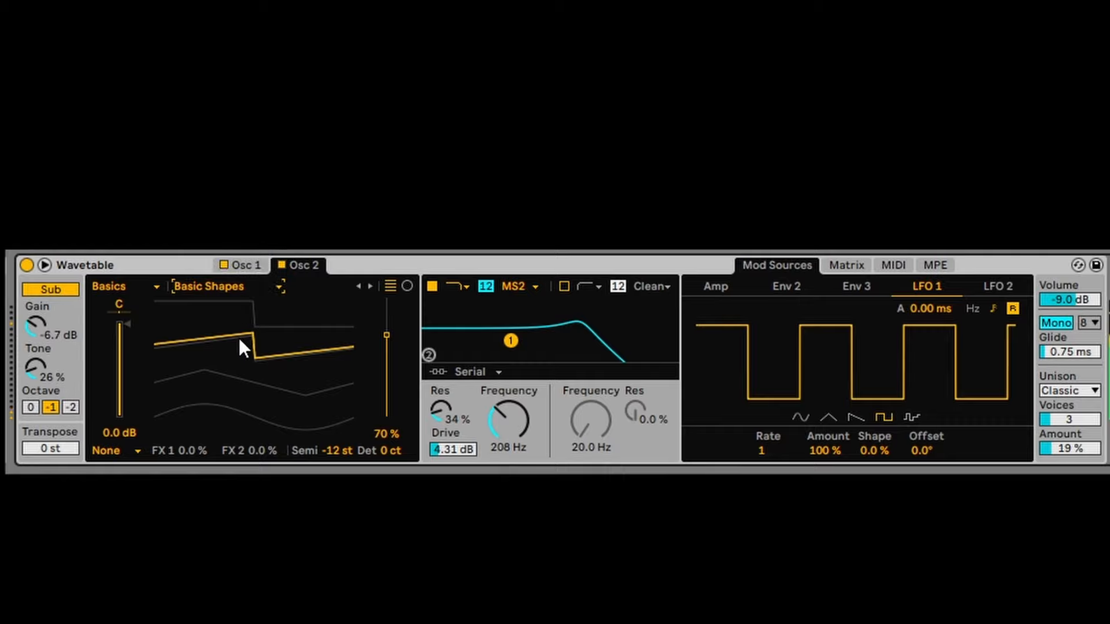
left_click_drag(387, 368, 386, 326)
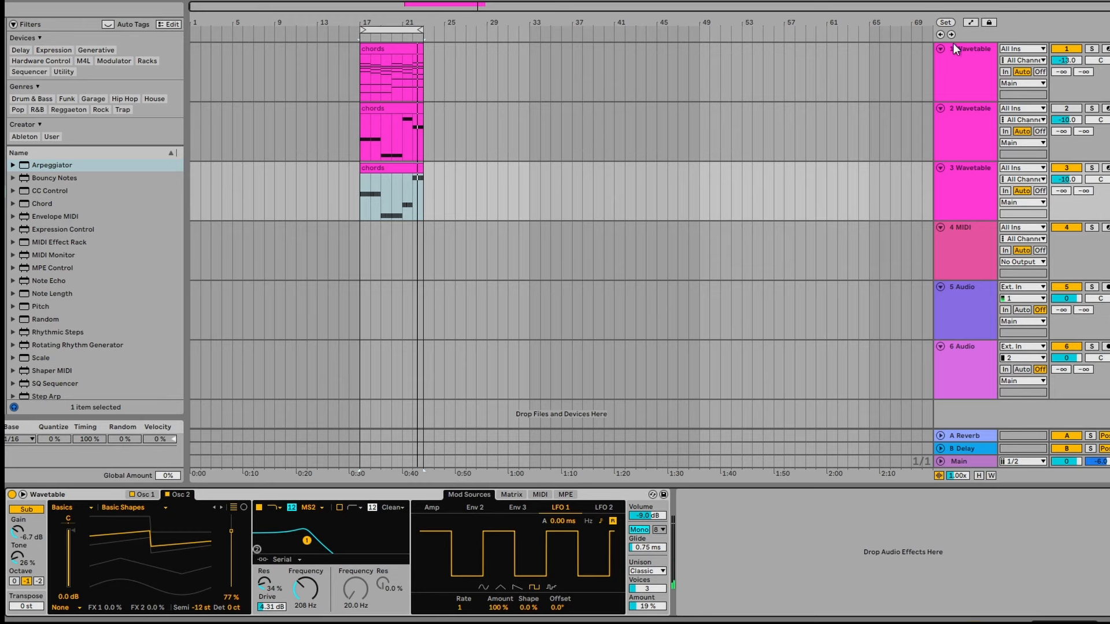
Duplicate the first Wavetable track containing the full chords.
left_click(963, 79)
right_click(963, 84)
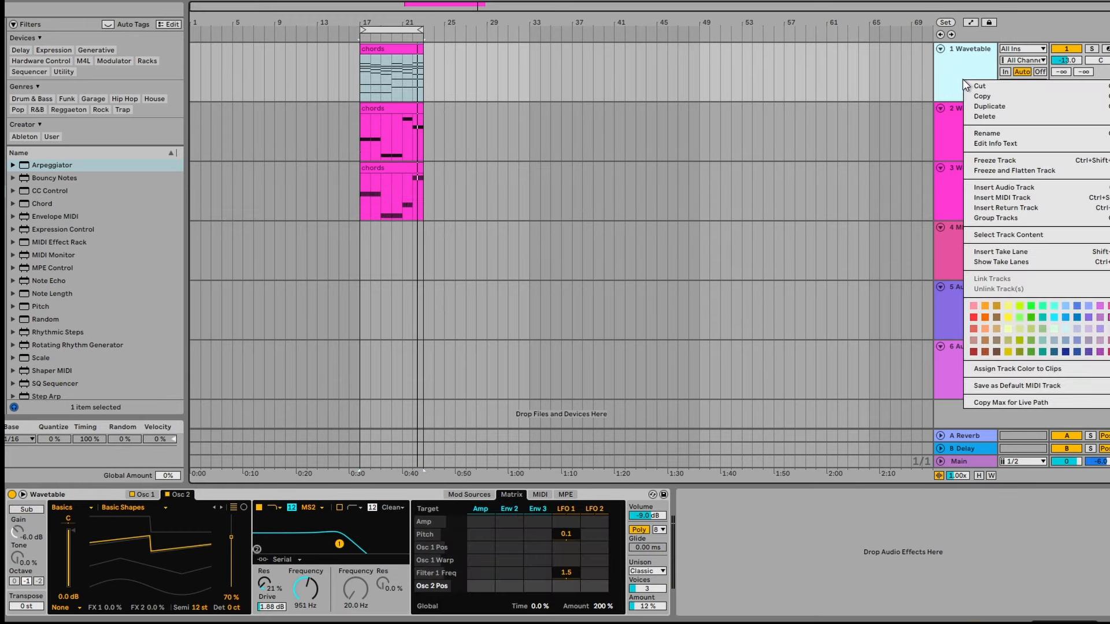
left_click(975, 106)
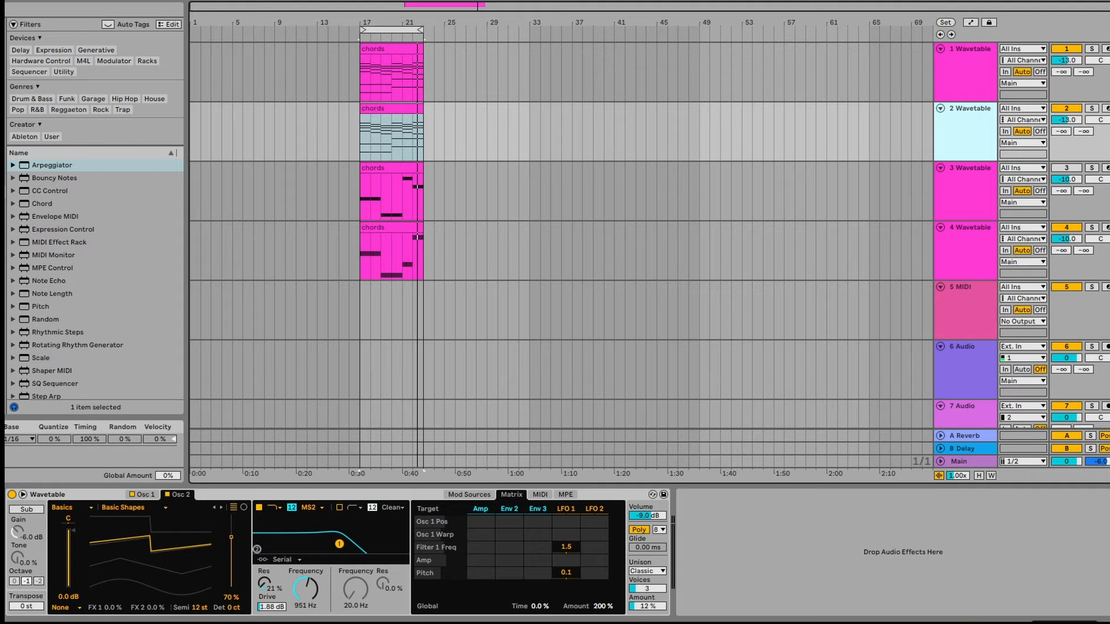
Add an Arpeggiator to the duplicated chord track and play the track soloed.
double_click(52, 166)
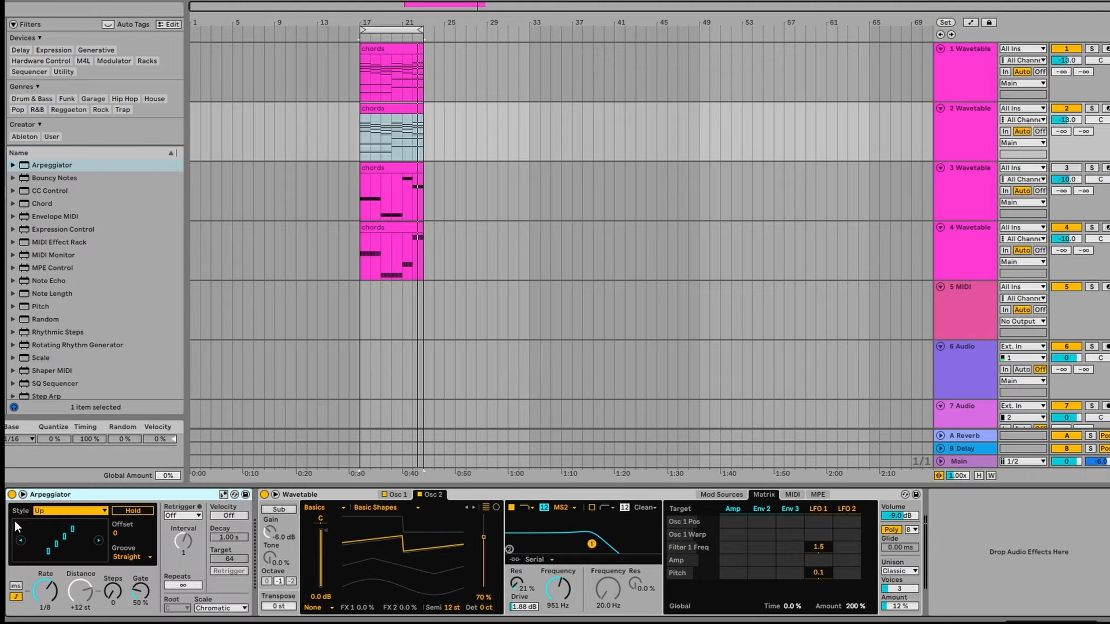
left_click(1091, 108)
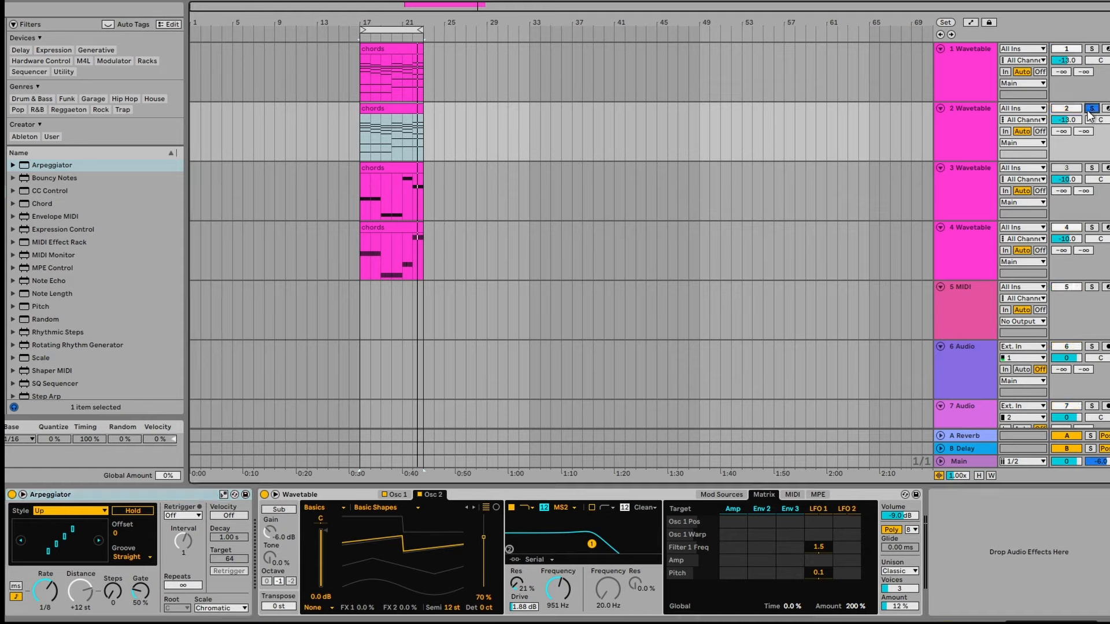
key("space")
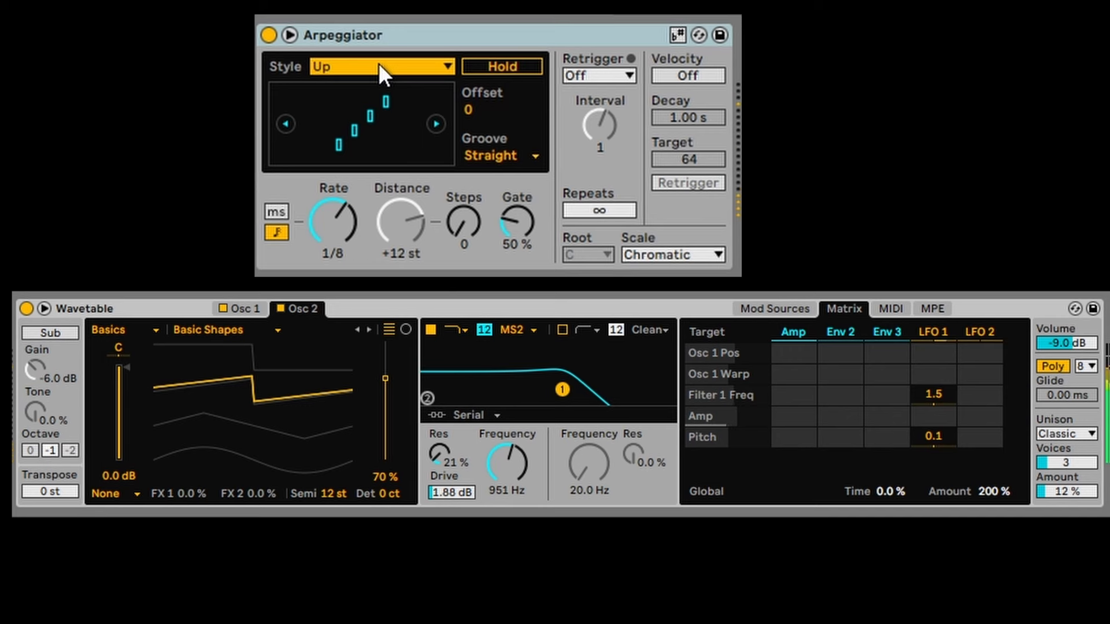
Set oscillator 1's pitch to 24 semitones on the arpeggiated track.
left_click(333, 495)
left_click(223, 306)
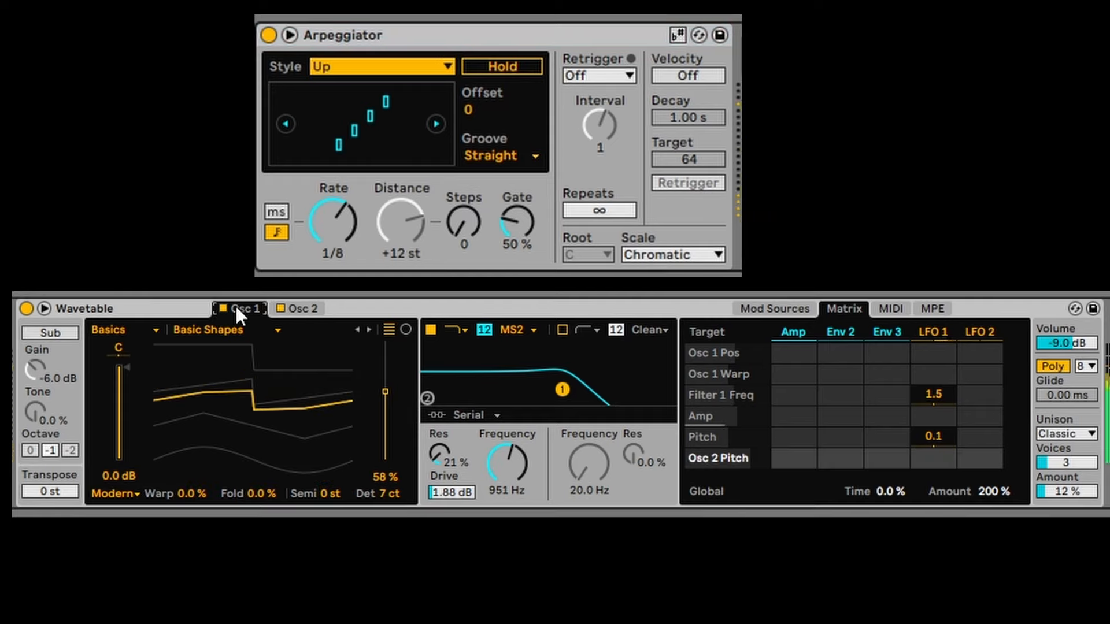
left_click(331, 495)
type("24")
key("Return")
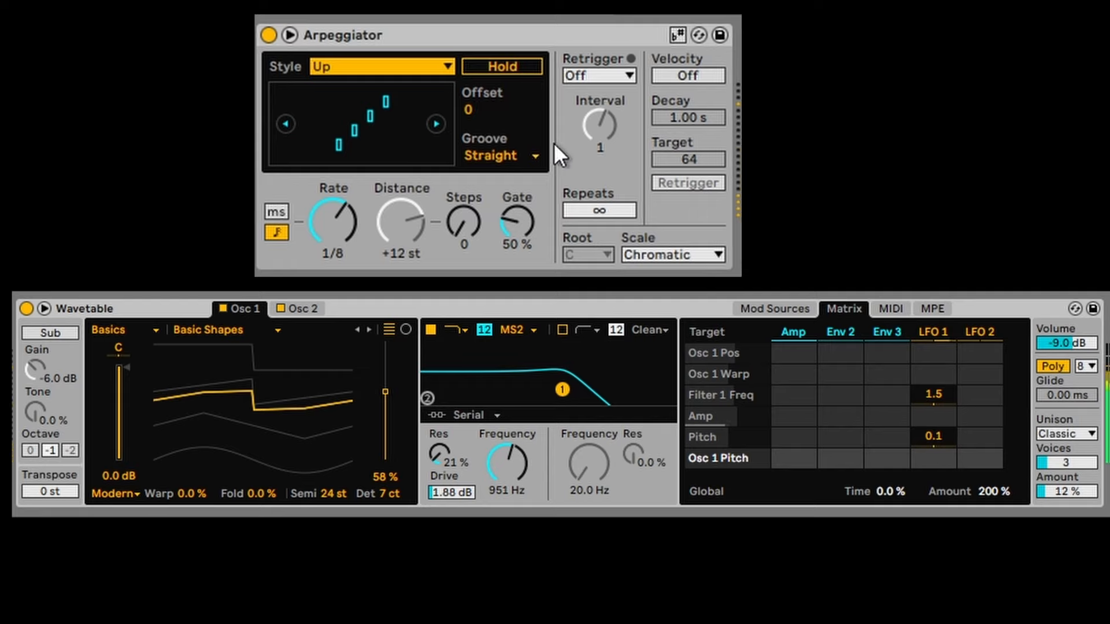
Set the arpeggiator's gate to 123% and the synth's unison to 4 voices with a 34% amount.
left_click_drag(514, 222, 514, 186)
left_click_drag(1045, 460, 1045, 453)
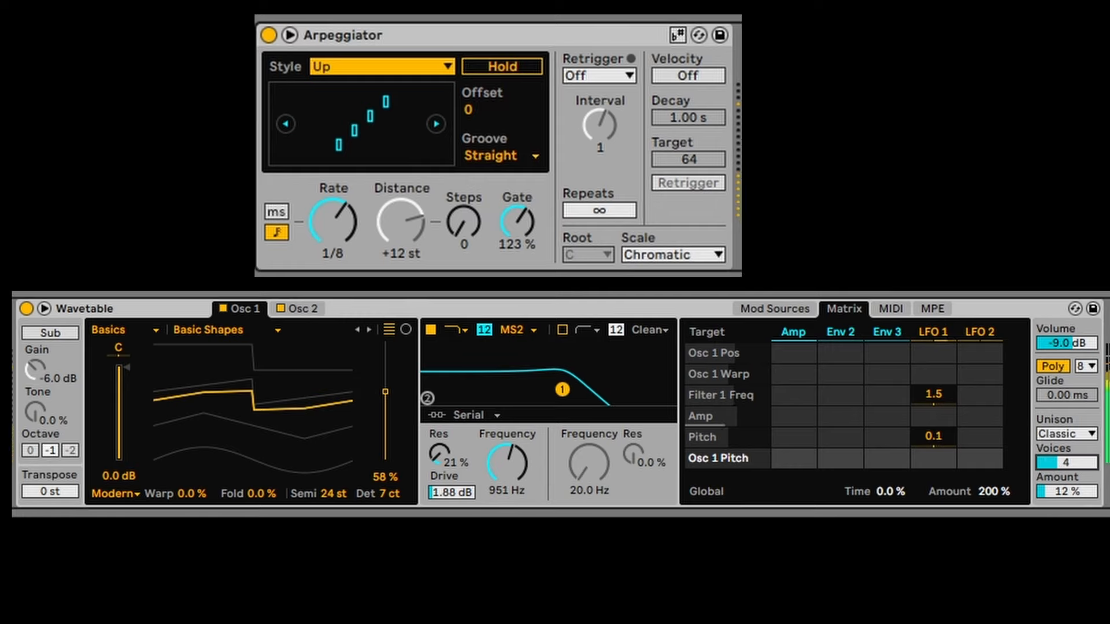
left_click_drag(1063, 492, 1062, 465)
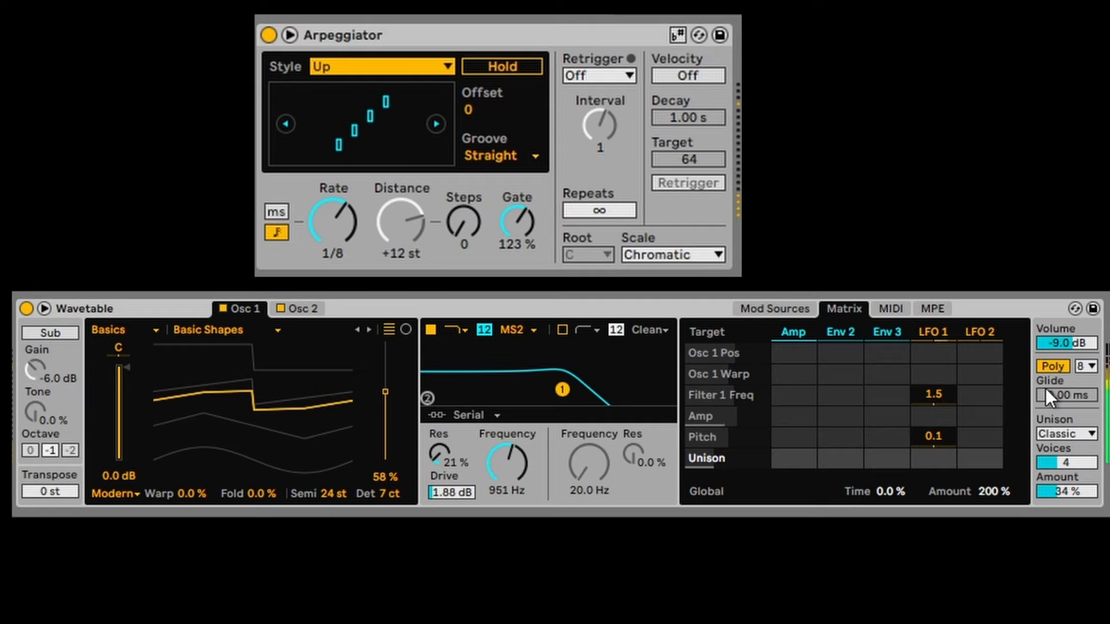
Try the Noise, Phase Sync, Random Note and Shimmer unison modes on the arpeggiated synth, and return to Classic.
left_click(1072, 433)
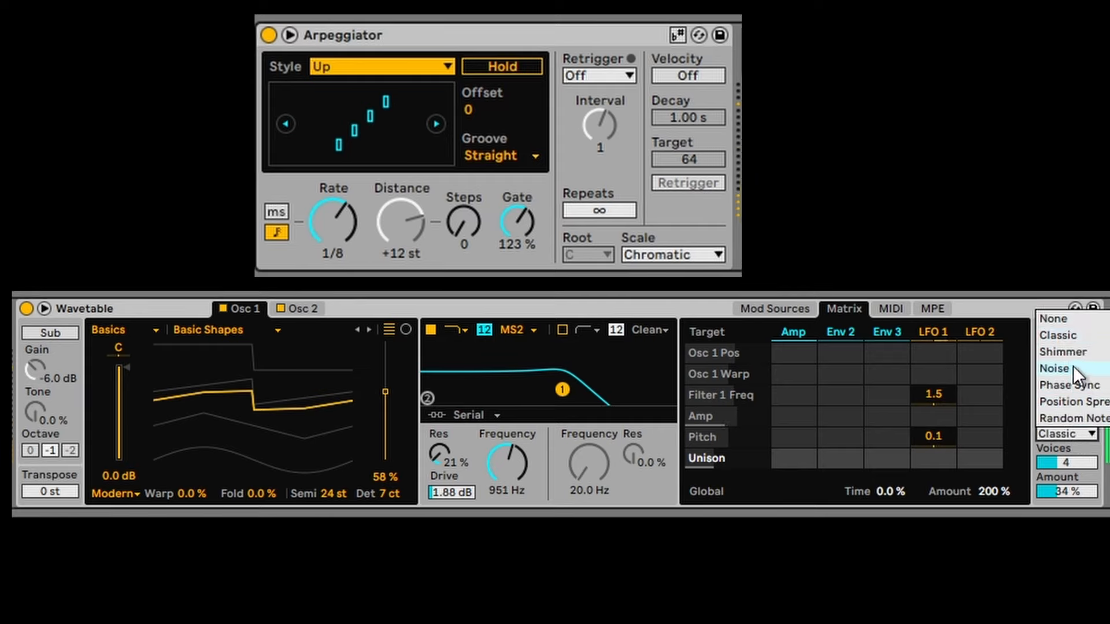
left_click(1070, 369)
left_click(1066, 433)
left_click(1059, 383)
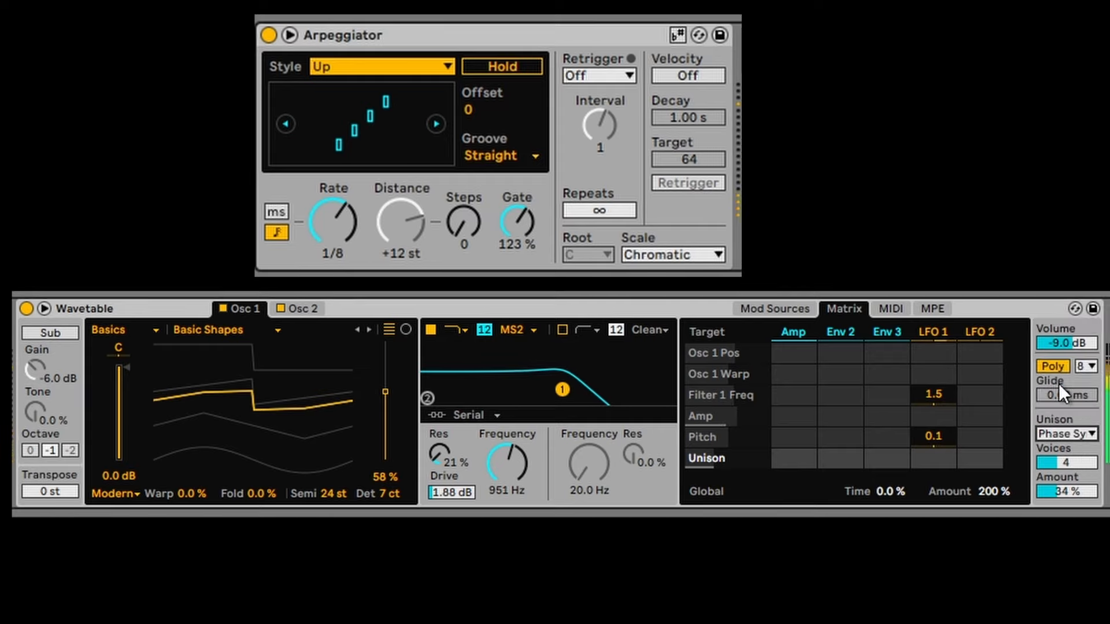
left_click(1048, 435)
left_click(1054, 335)
left_click(1062, 433)
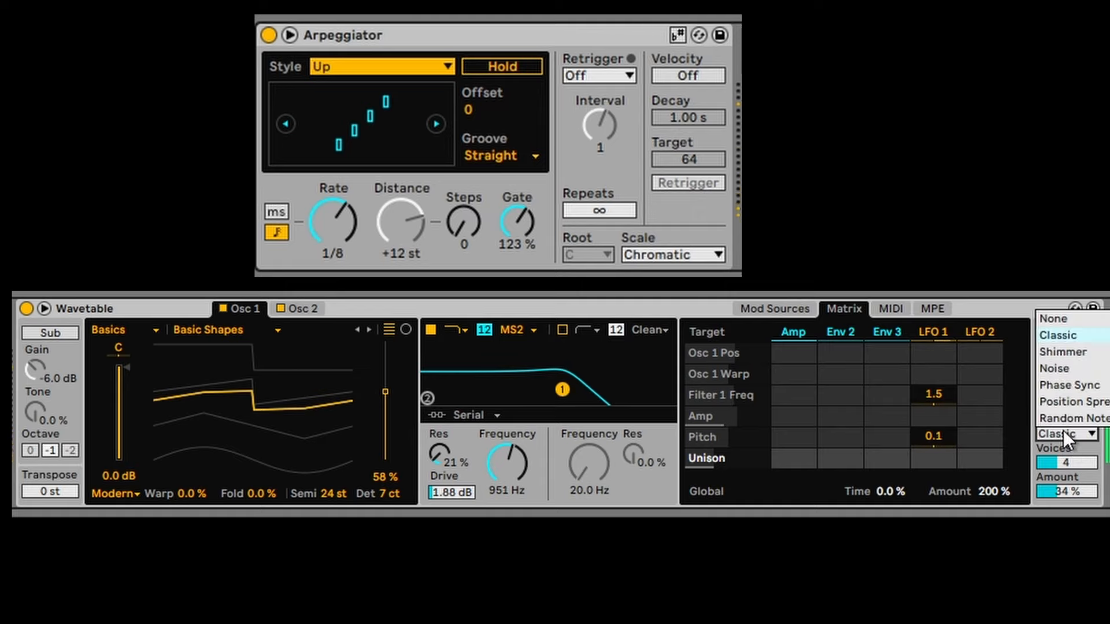
left_click(1060, 417)
left_click(1060, 433)
left_click(1059, 353)
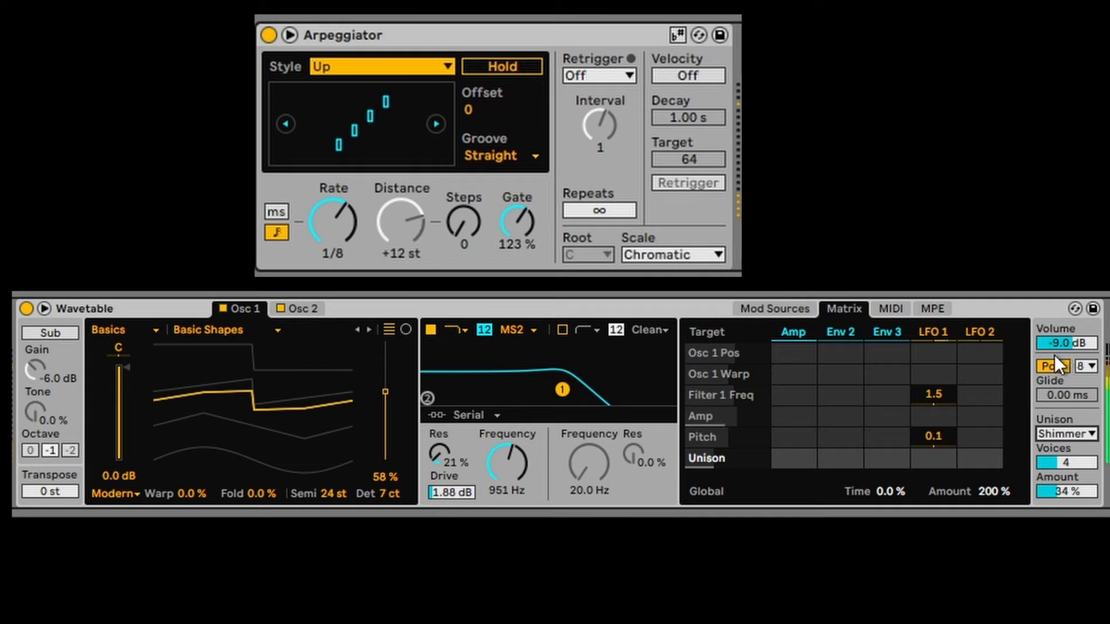
left_click(1063, 431)
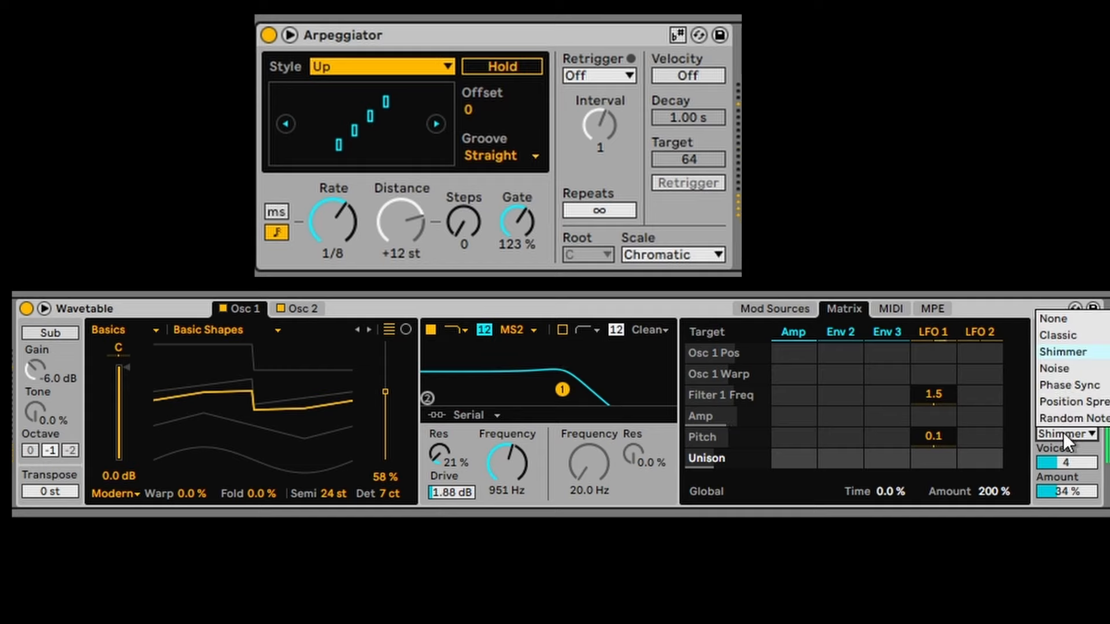
left_click(1059, 330)
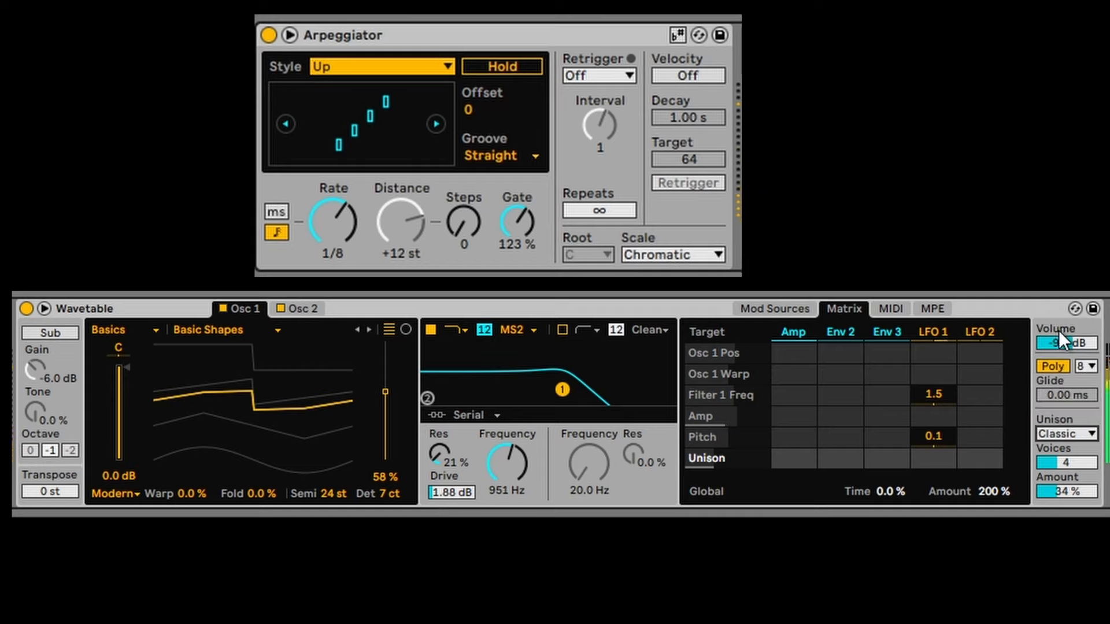
Set the LFO 1 modulation amount for filter 1 frequency to 9.4 on the arpeggiated synth.
left_click(934, 391)
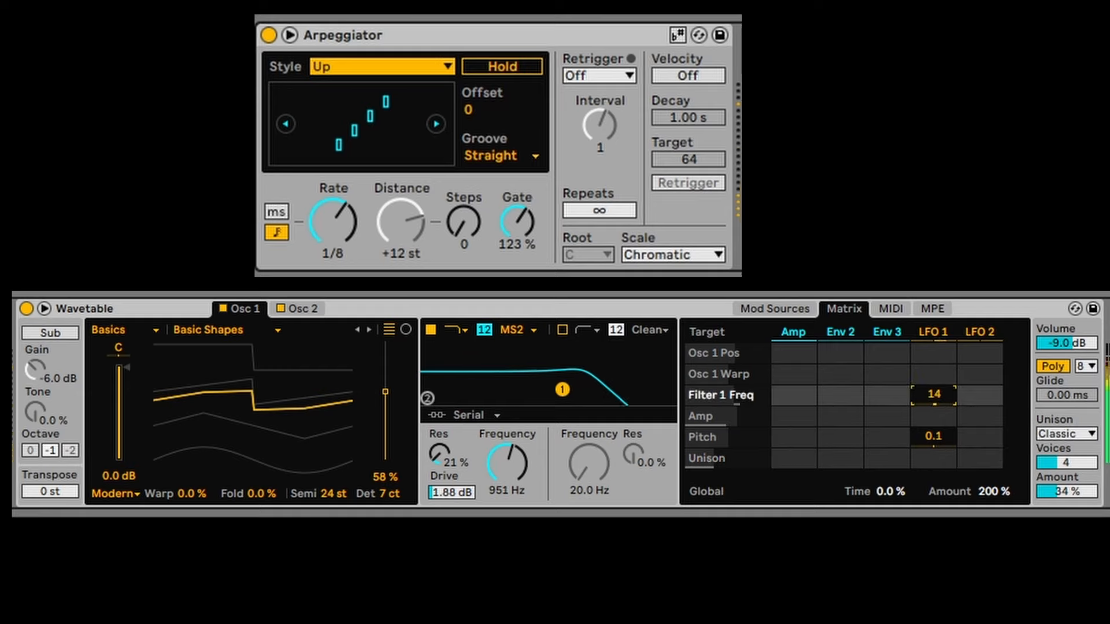
left_click_drag(933, 395, 934, 417)
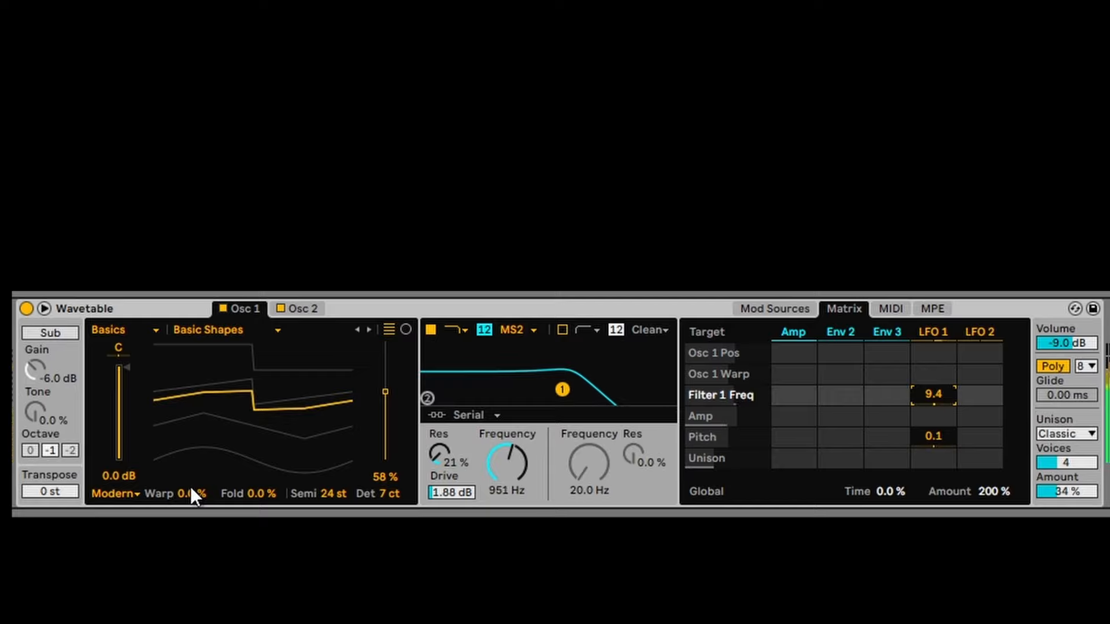
Set oscillator 1's warp to 16% and its LFO 1 modulation amount to 3.1.
left_click_drag(185, 493, 185, 539)
left_click_drag(260, 493, 208, 466)
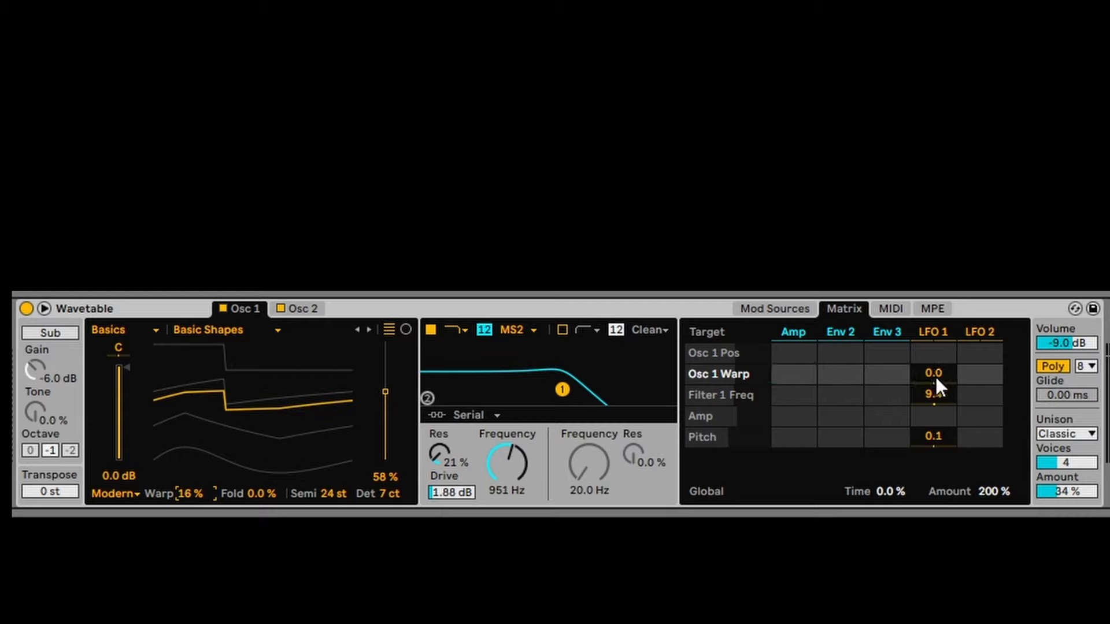
left_click_drag(935, 376, 935, 361)
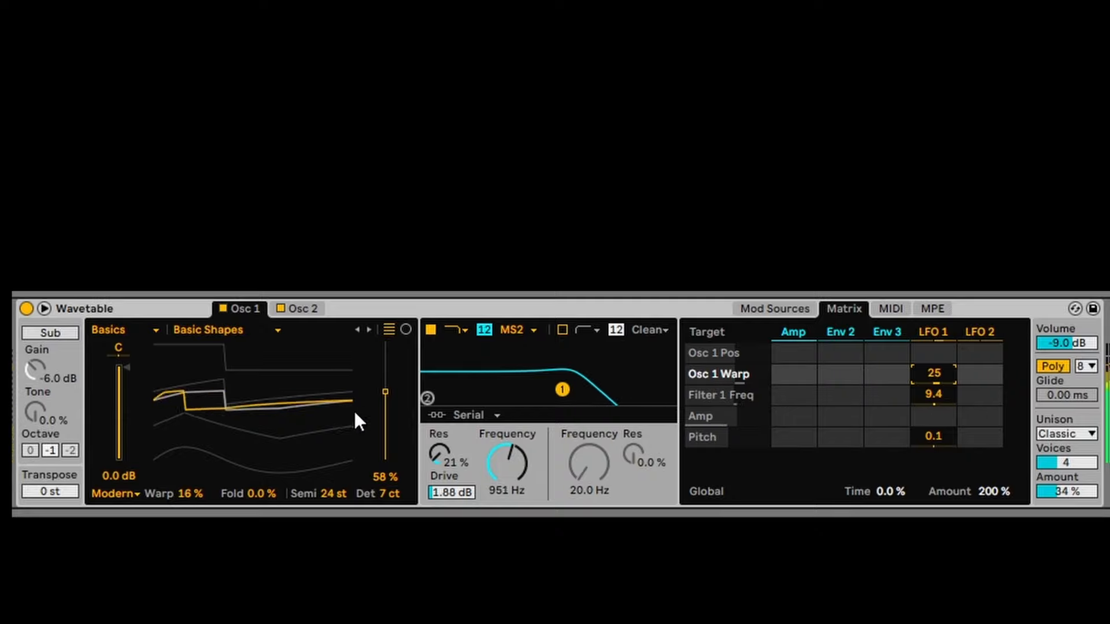
left_click_drag(934, 373, 934, 390)
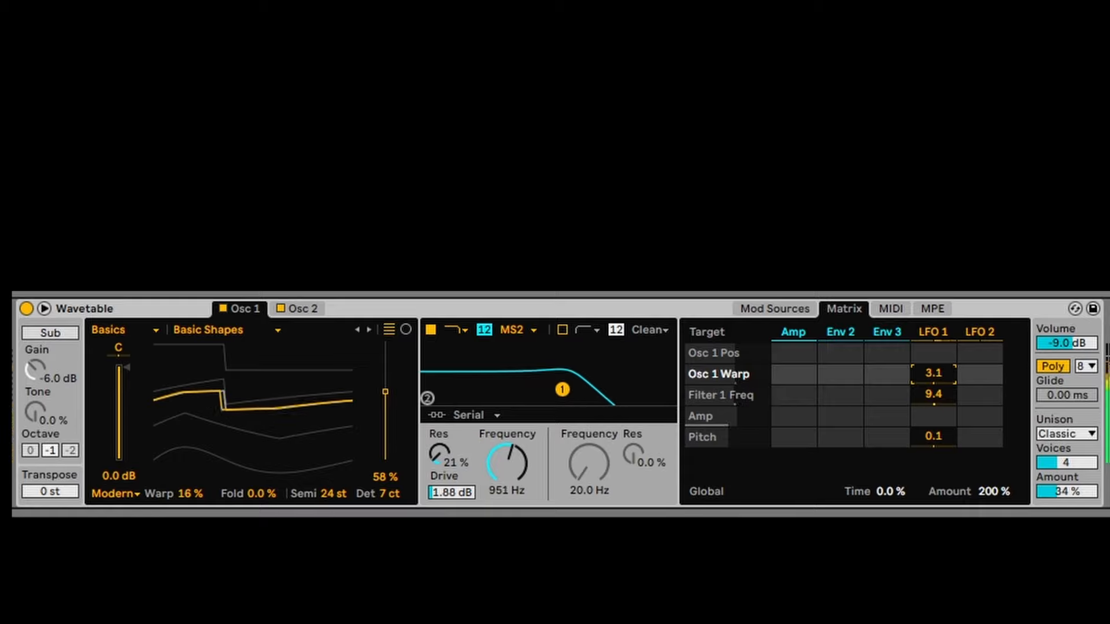
mouse_move(562, 390)
left_mouse_down()
mouse_move(547, 389)
mouse_move(564, 393)
left_mouse_up()
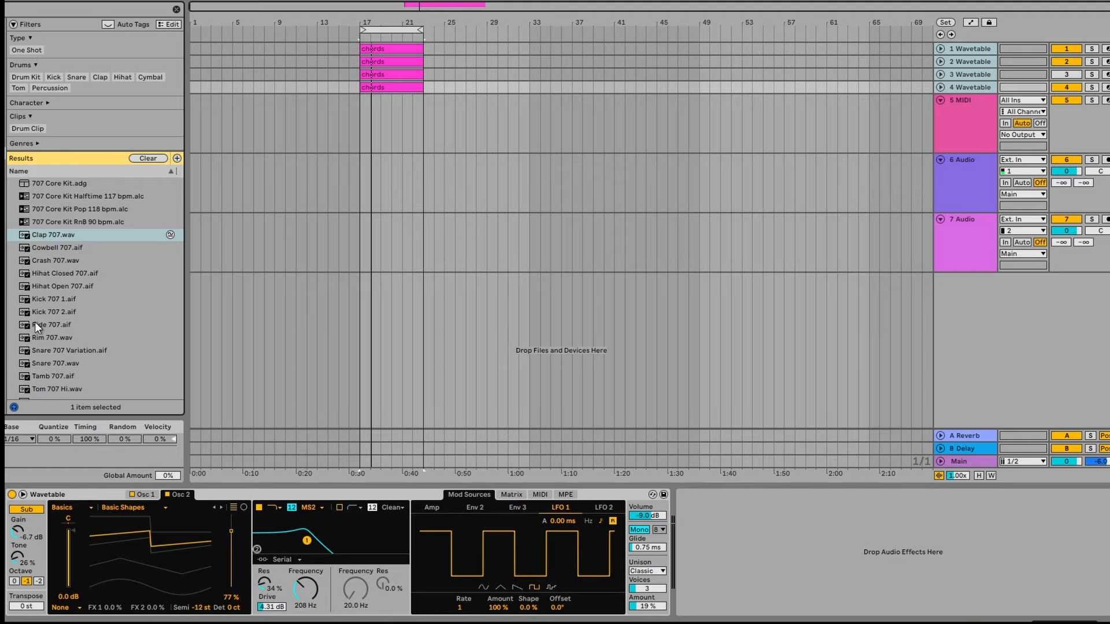
Audition the 707 kick samples and place Kick 707 1.aif at bar 17 on the first audio track.
left_click(61, 296)
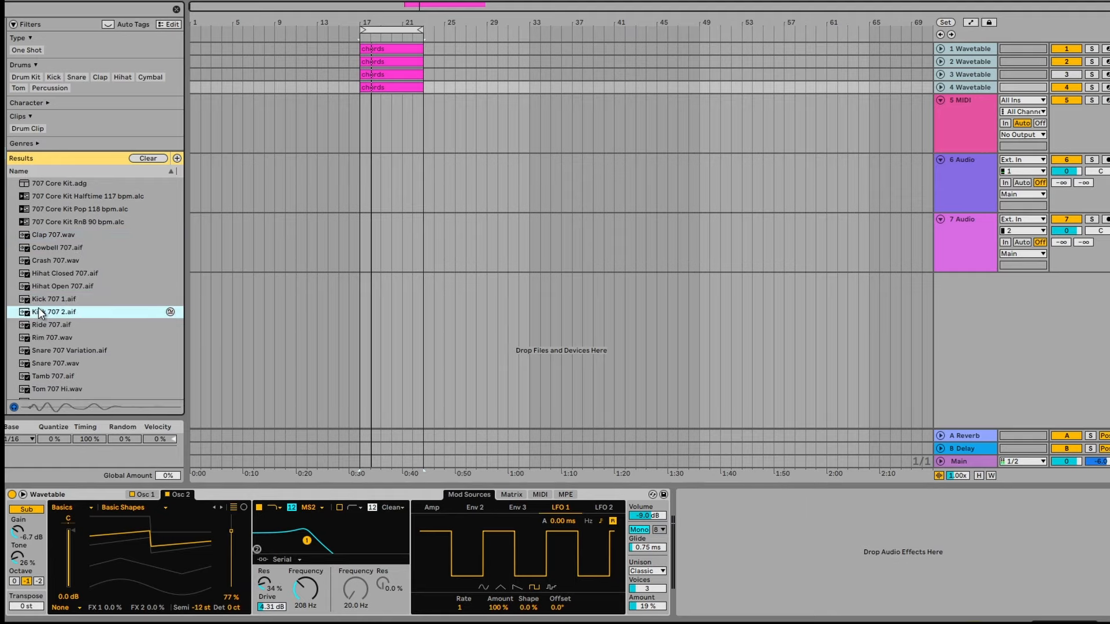
left_click_drag(39, 301, 323, 178)
left_click_drag(335, 22, 372, 177)
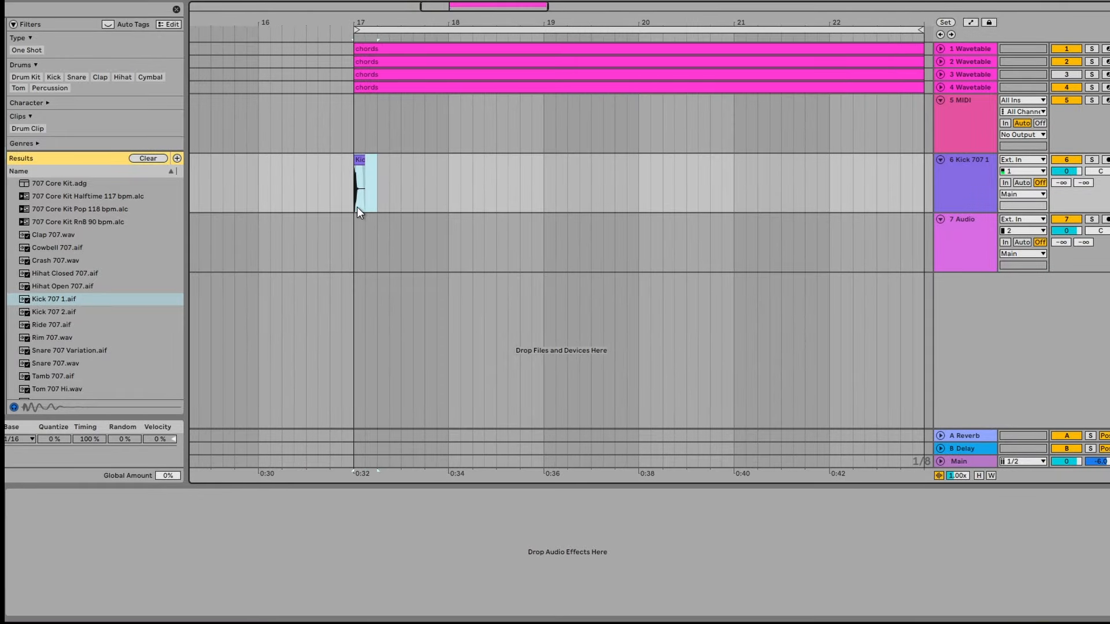
Duplicate the kick onto every beat through the start of bar 19 and play it with the synths.
key("ctrl+d")
key("ctrl+d")
key("ctrl+d")
key("ctrl+d")
key("ctrl+d")
key("ctrl+d")
key("ctrl+d")
key("ctrl+d")
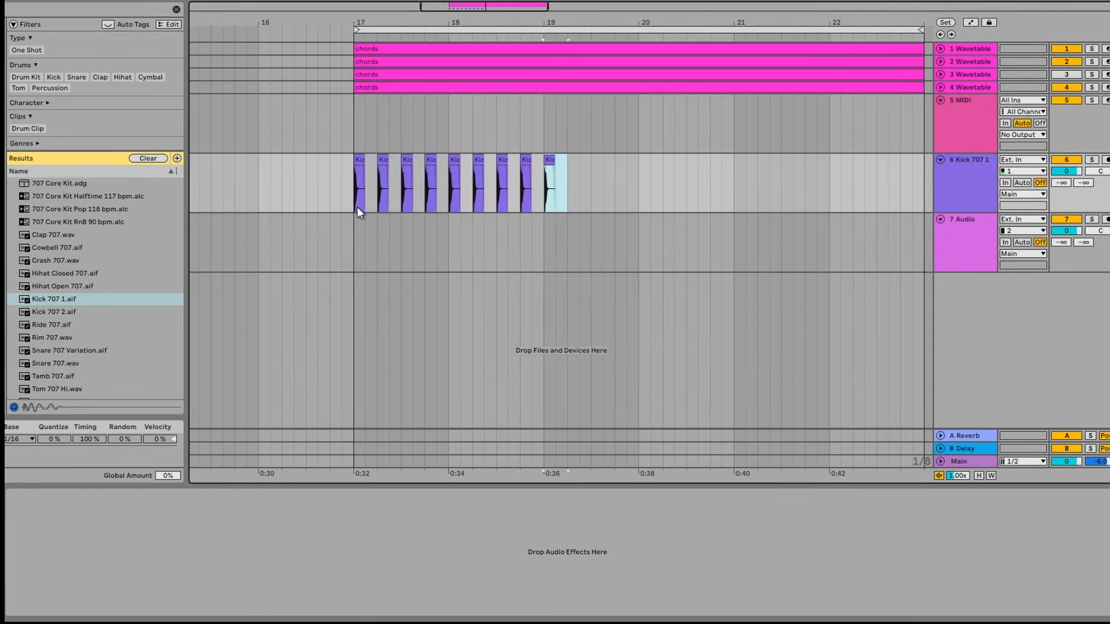
key("space")
left_click(355, 133)
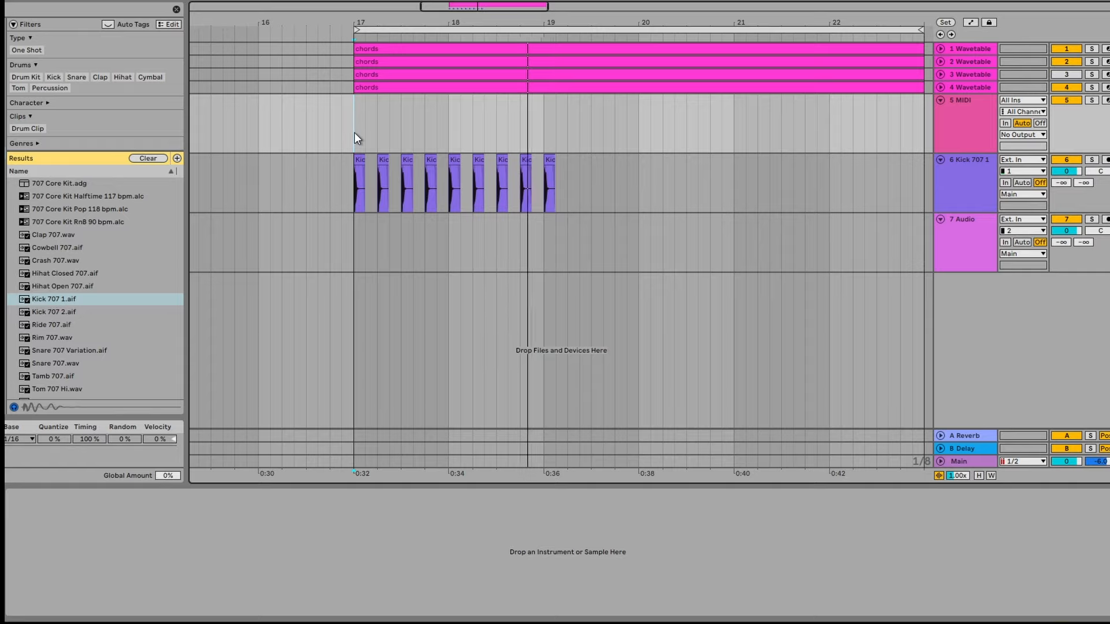
key("space")
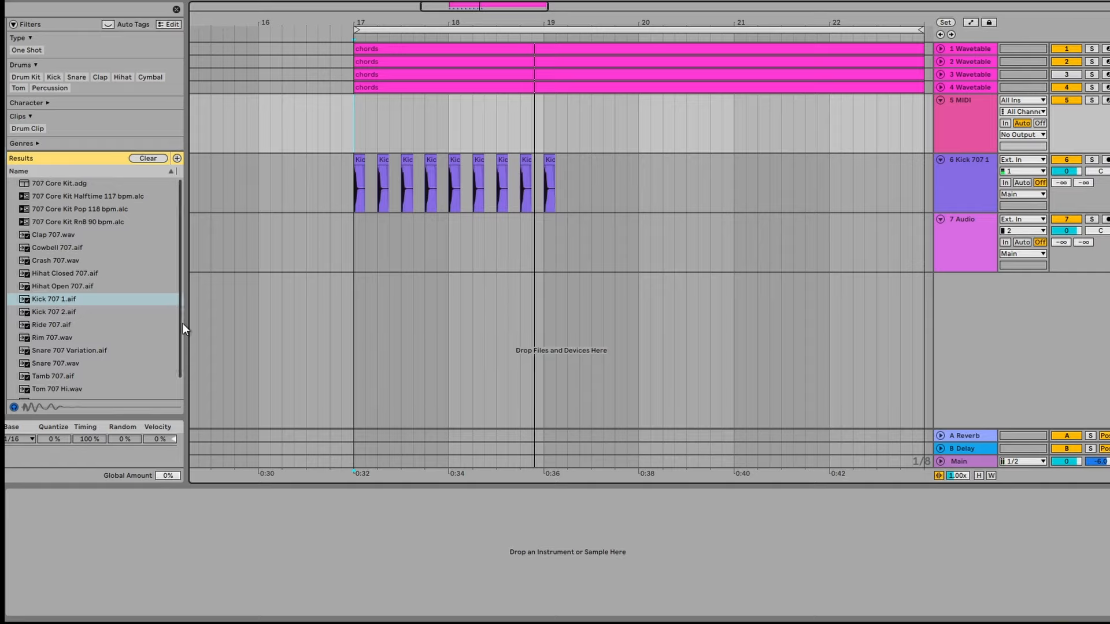
Place Snare 707.wav on beats 2 and 4 of bars 17 and 18 on the second audio track and play the beat.
left_click(46, 362)
left_click_drag(46, 362, 381, 243)
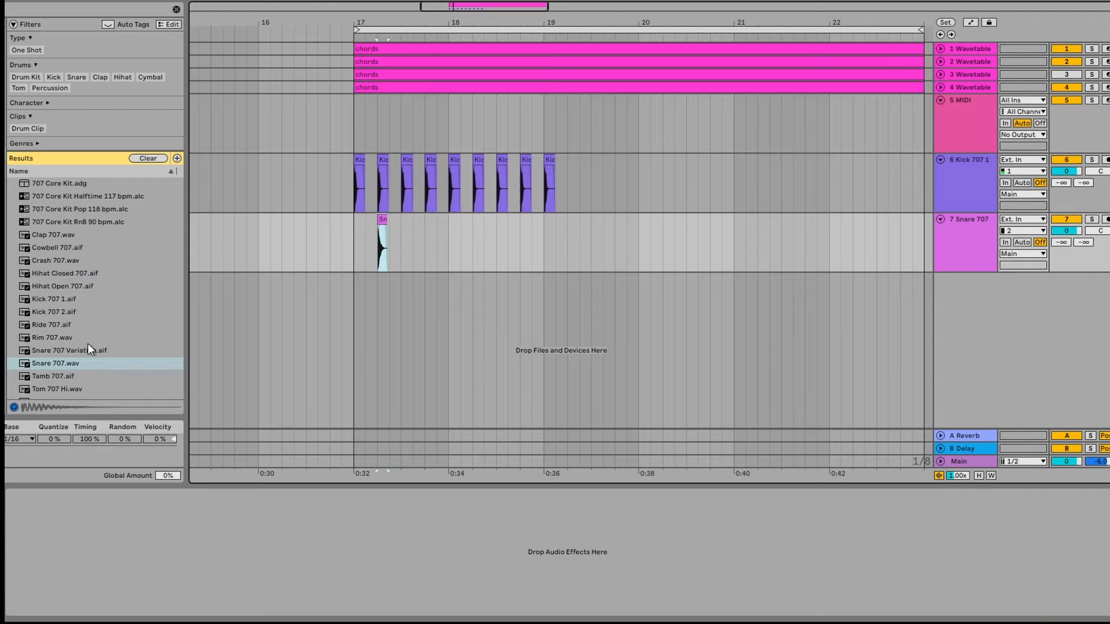
left_click_drag(43, 362, 354, 243)
key("ctrl+d")
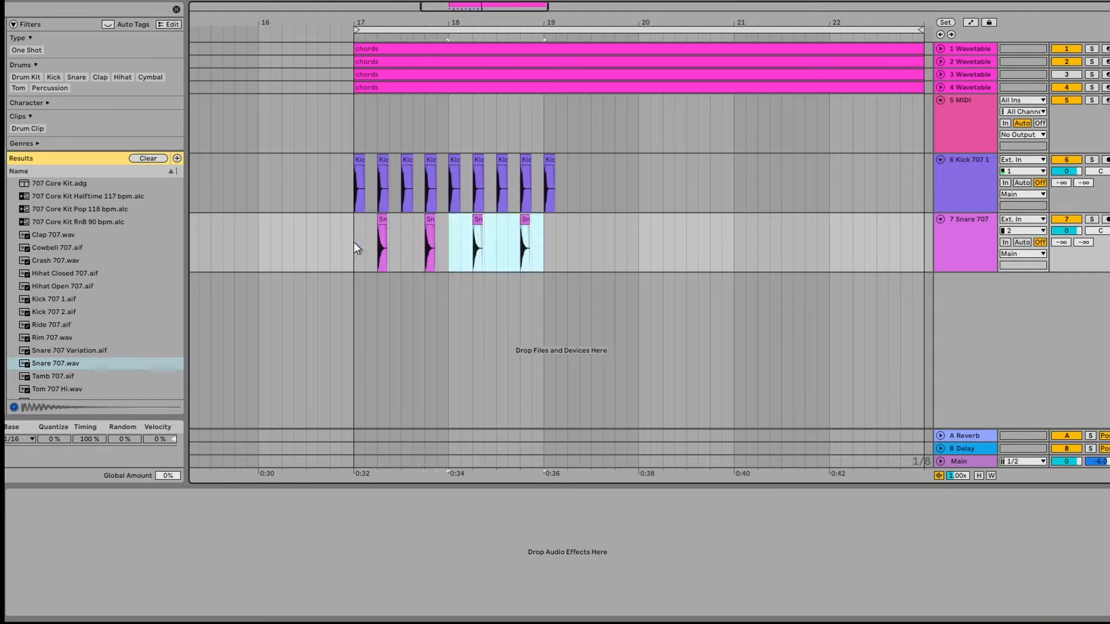
key("space")
Add 707 Core Kit.adg on a new track and insert an empty two-bar MIDI clip from bar 17.
left_click(48, 184)
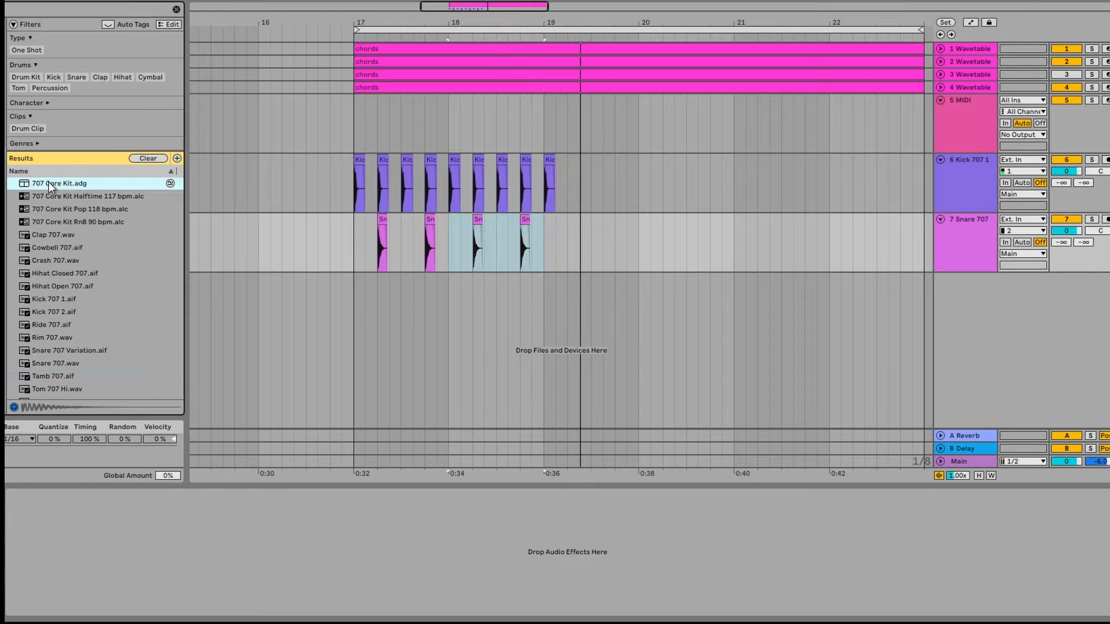
left_click_drag(408, 290, 534, 283)
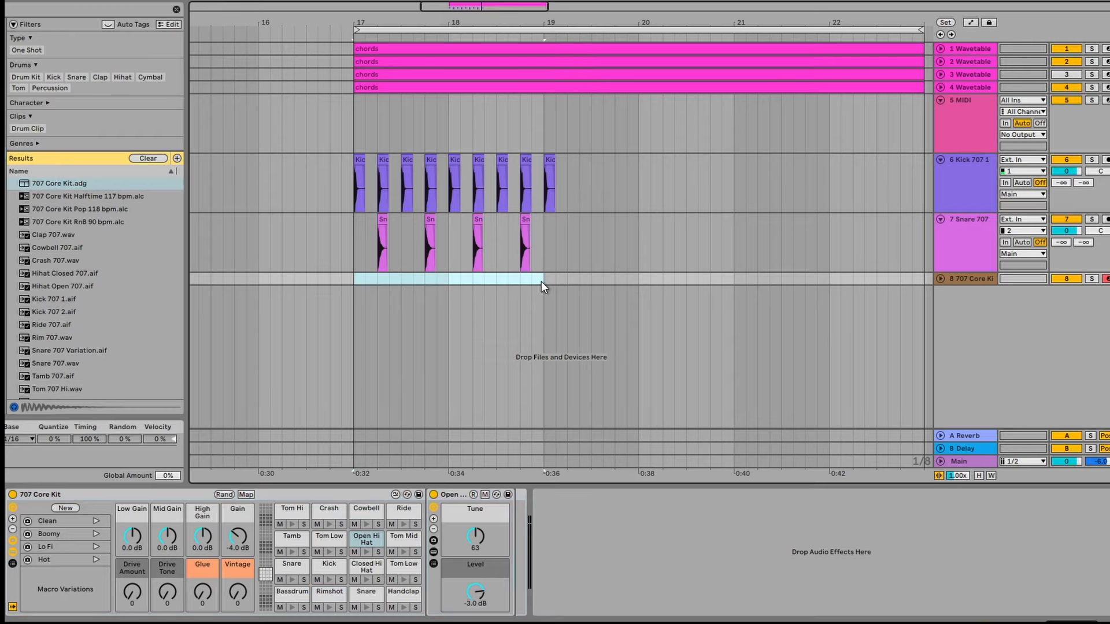
right_click(390, 279)
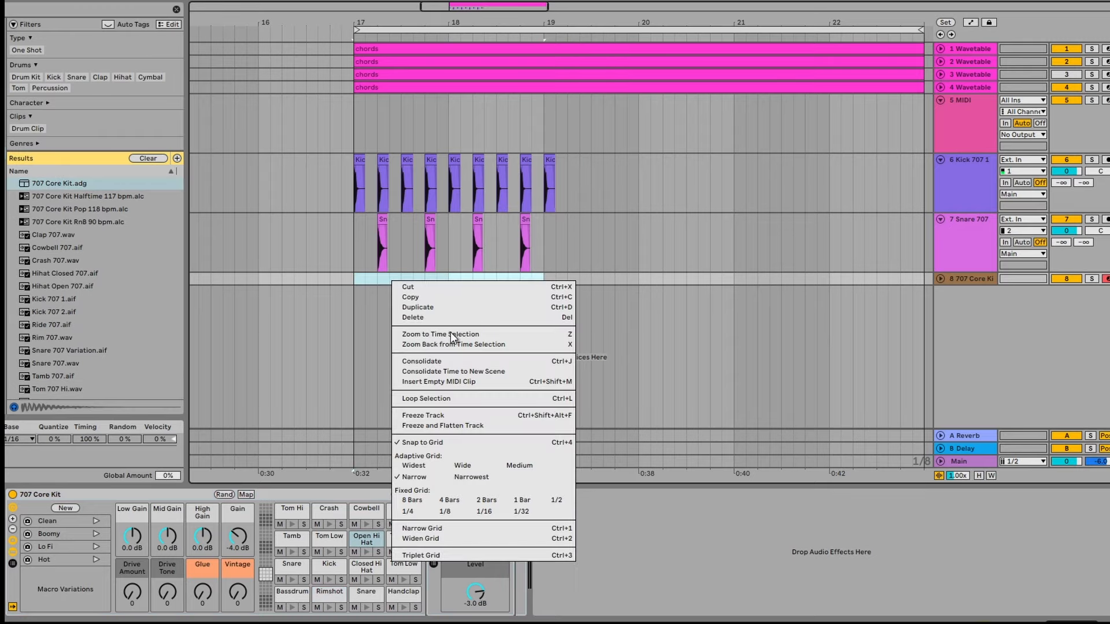
left_click(440, 384)
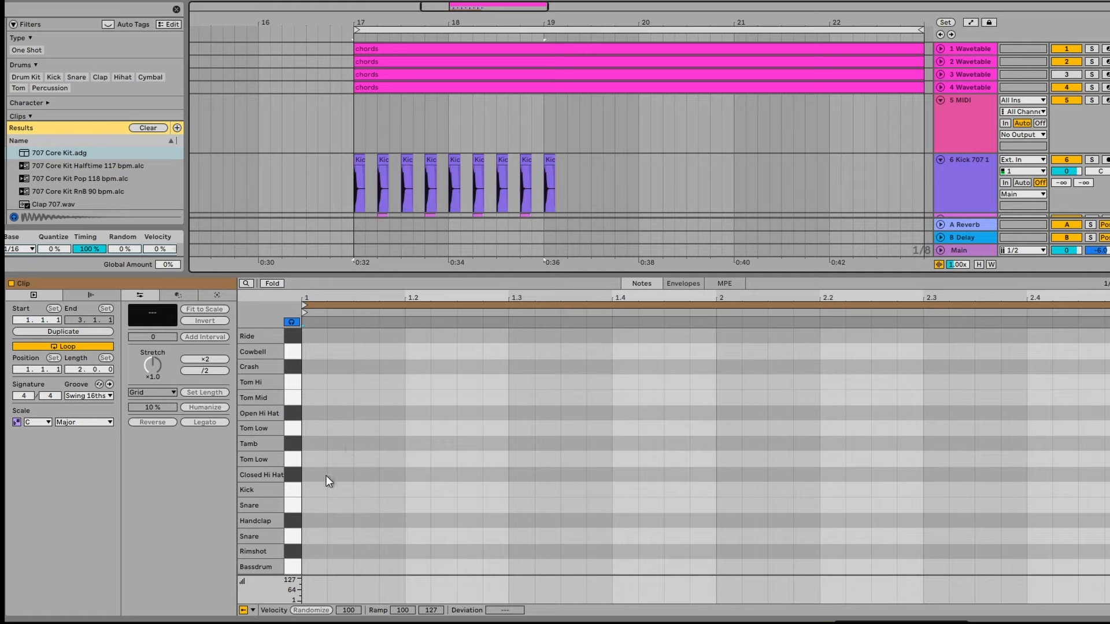
Fill the drum clip with sixteenth-note closed hi-hats across both bars.
double_click(307, 473)
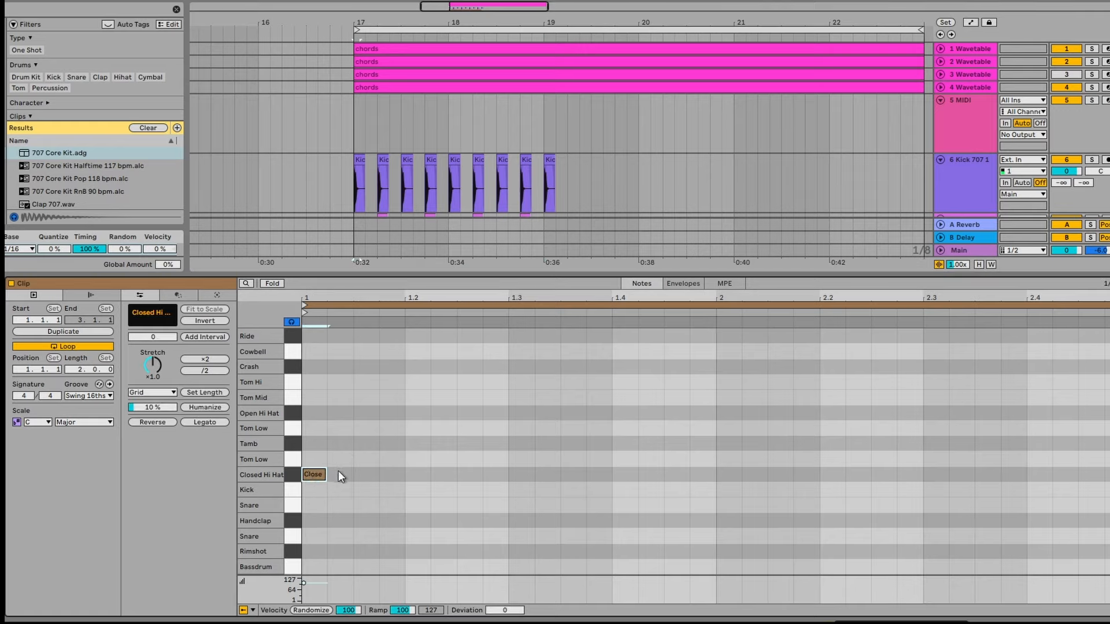
double_click(338, 473)
left_click_drag(364, 473, 601, 473)
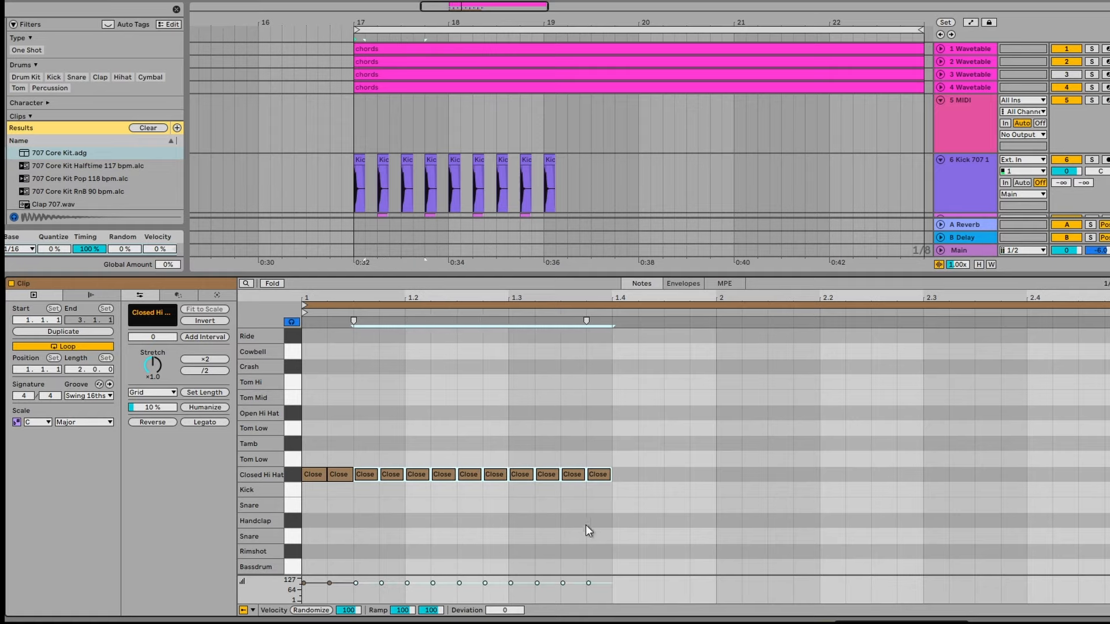
left_click_drag(587, 527, 271, 466)
key("ctrl+d")
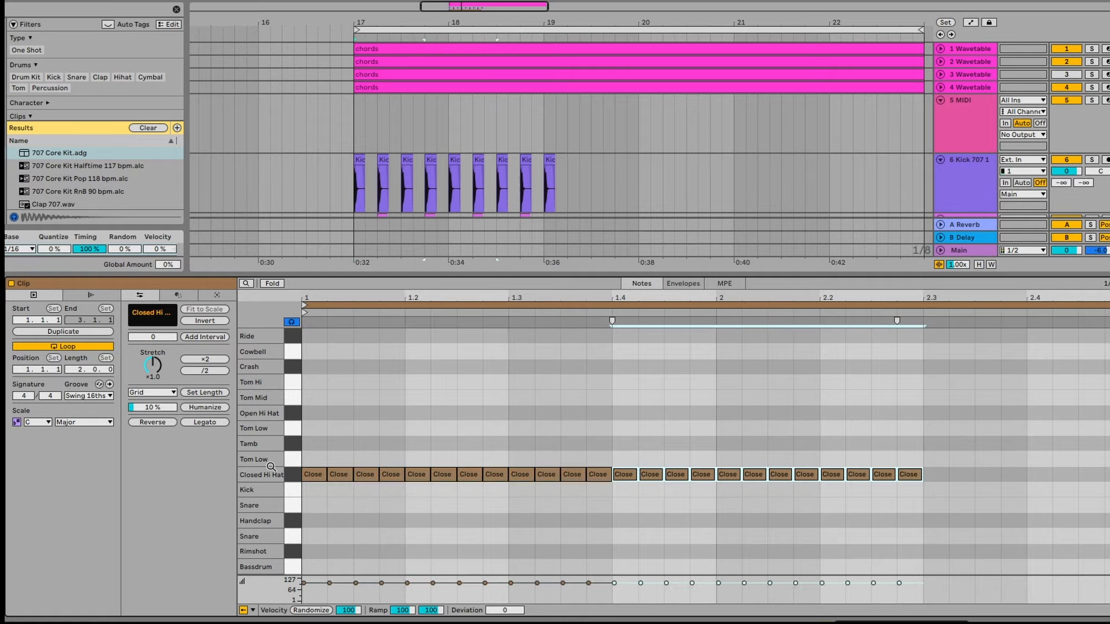
key("ctrl+d")
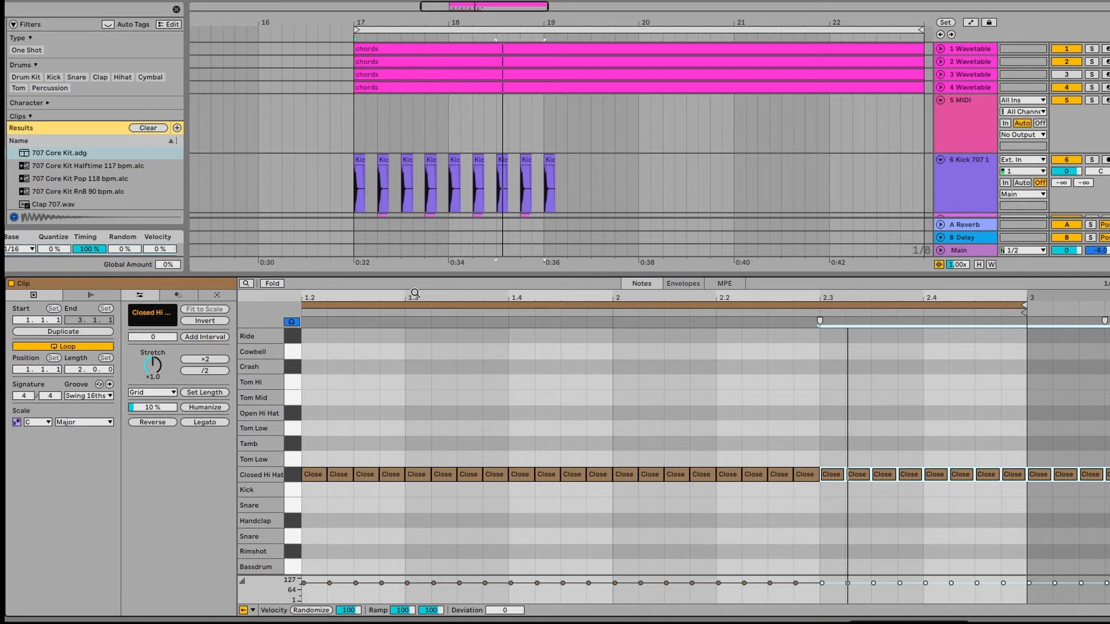
Delete every eighth closed hi-hat note, just before beats 1 and 3, throughout the two-bar clip.
left_click_drag(416, 293, 493, 285)
left_click_drag(484, 450, 466, 484)
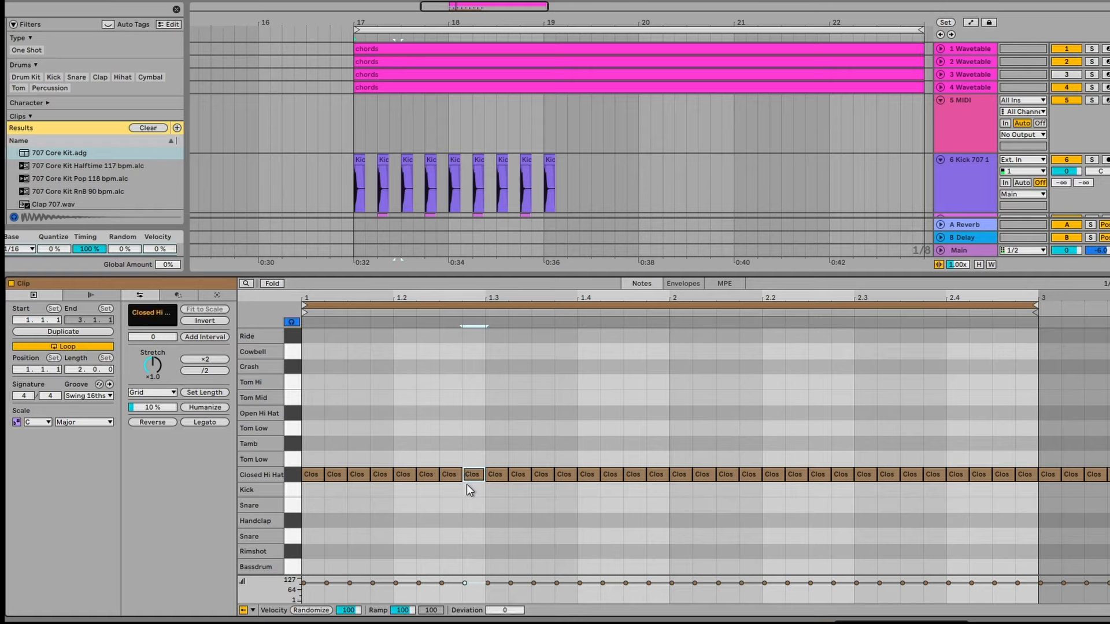
key("Delete")
left_click(658, 474)
key("Delete")
double_click(842, 474)
double_click(1027, 473)
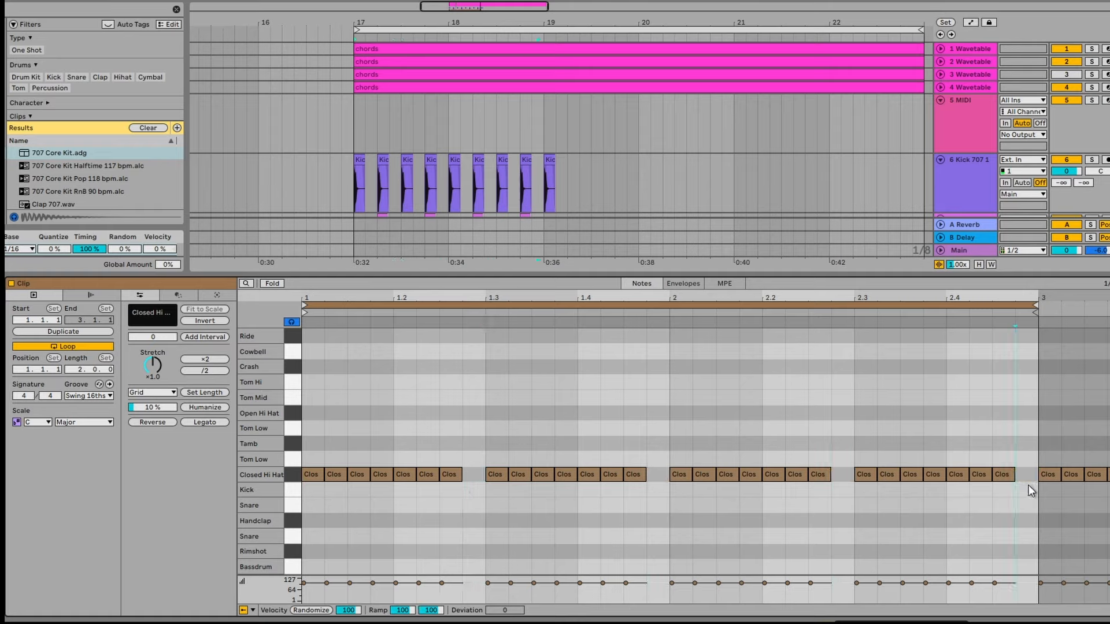
Add an open hi-hat note in each of the four gaps in the closed hi-hat pattern.
double_click(473, 413)
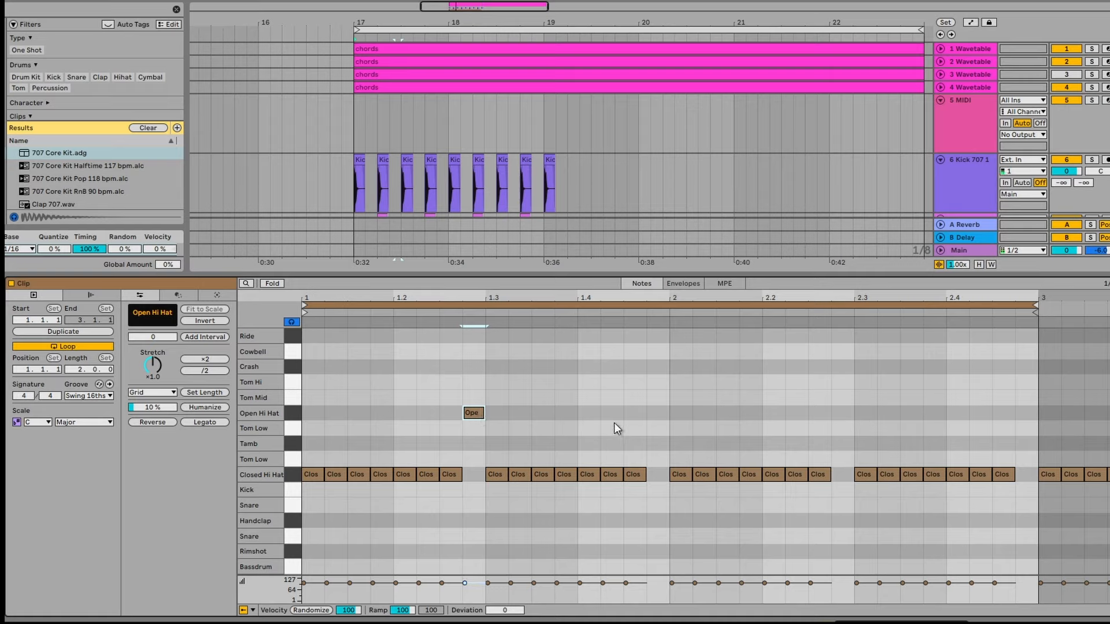
double_click(657, 412)
double_click(844, 412)
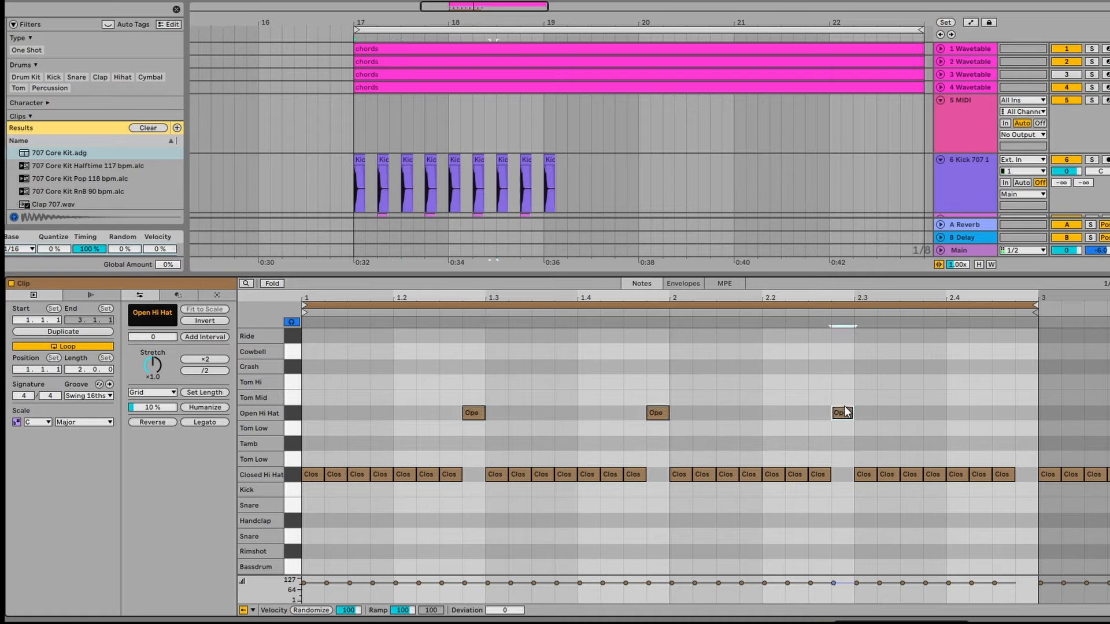
double_click(1027, 413)
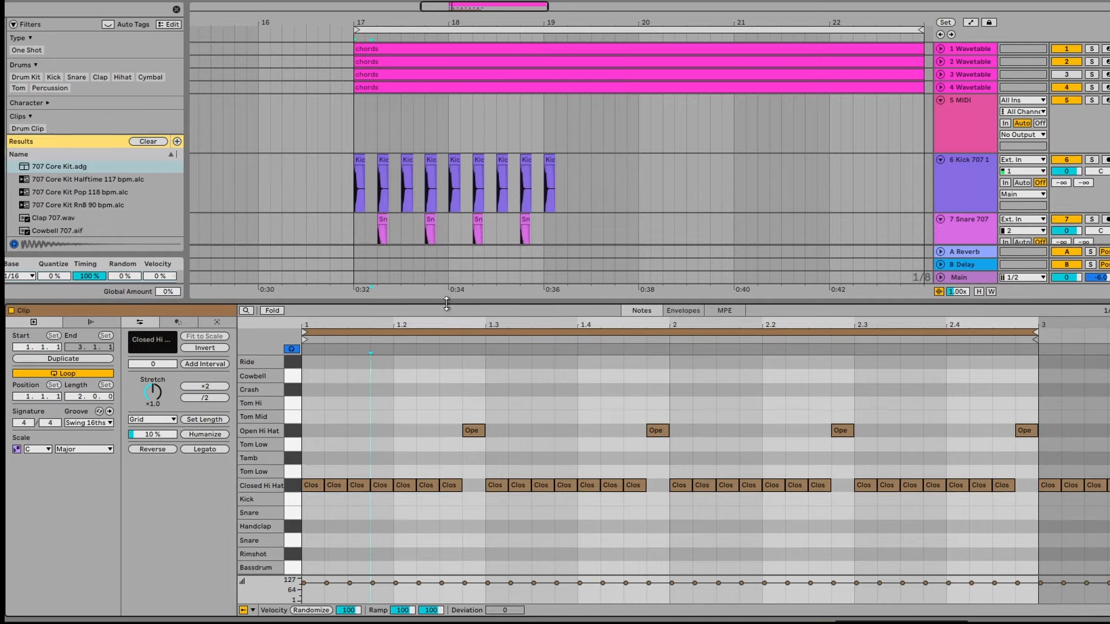
Set the Swing 16ths groove's random amount to 11% and play the arrangement.
left_click_drag(440, 308, 440, 353)
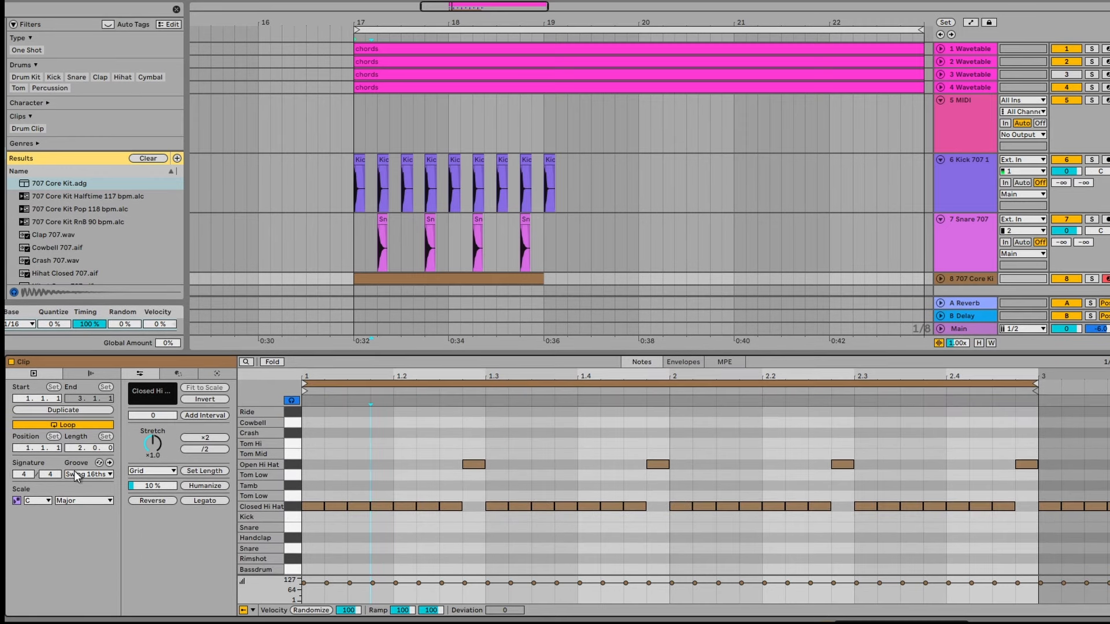
left_click(61, 327)
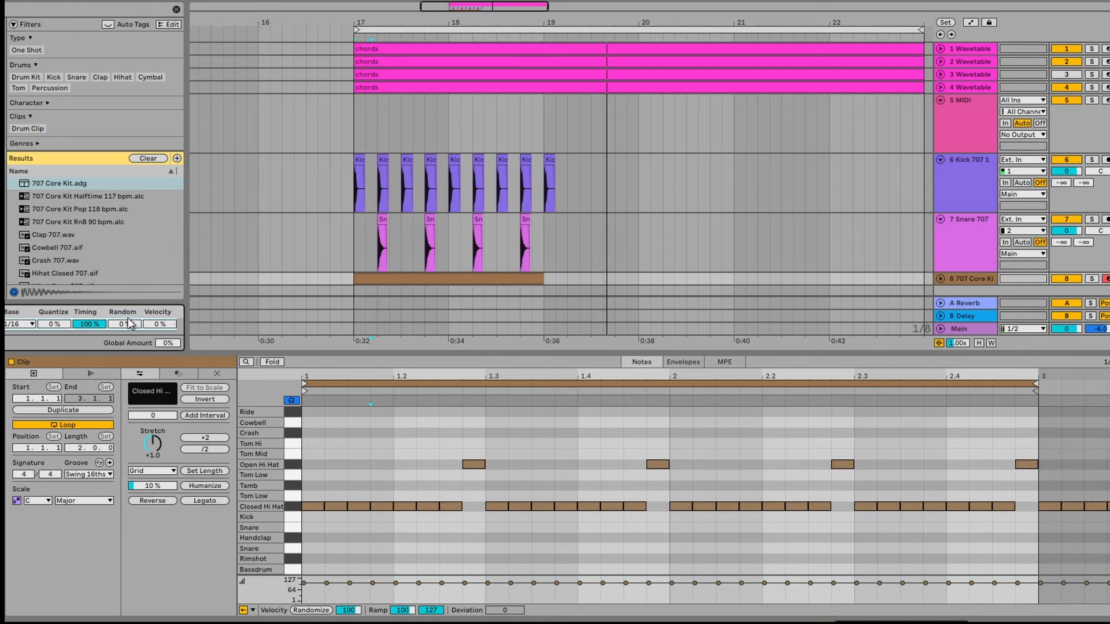
left_click_drag(129, 323, 128, 315)
key("space")
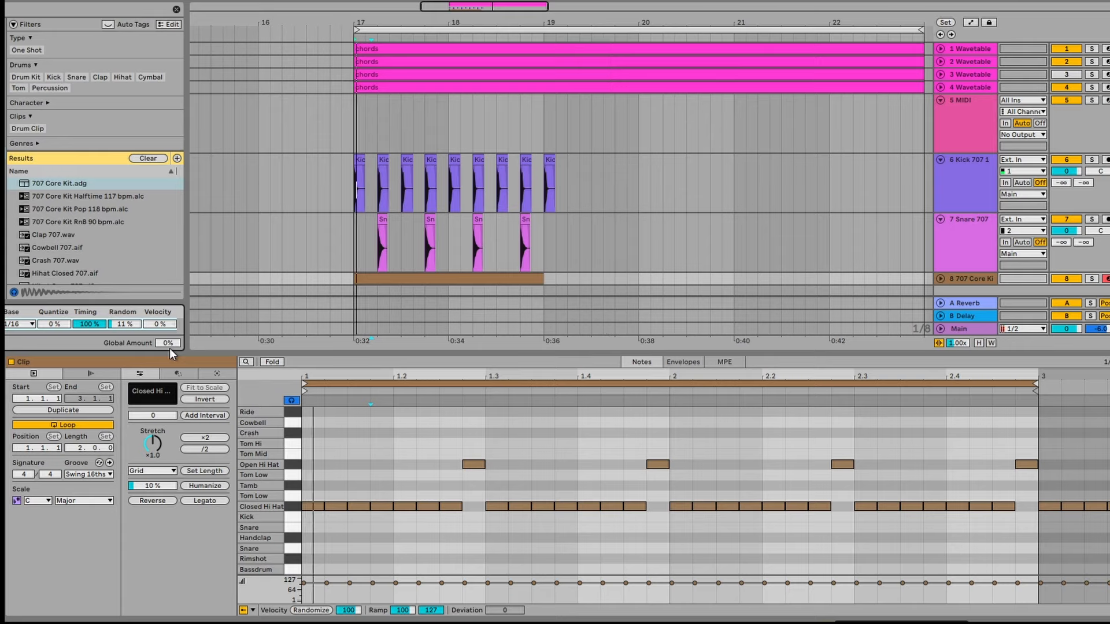
Set the global groove amount to 27% and add a Glue Compressor to the 707 Core Kit track.
left_click_drag(169, 348, 169, 332)
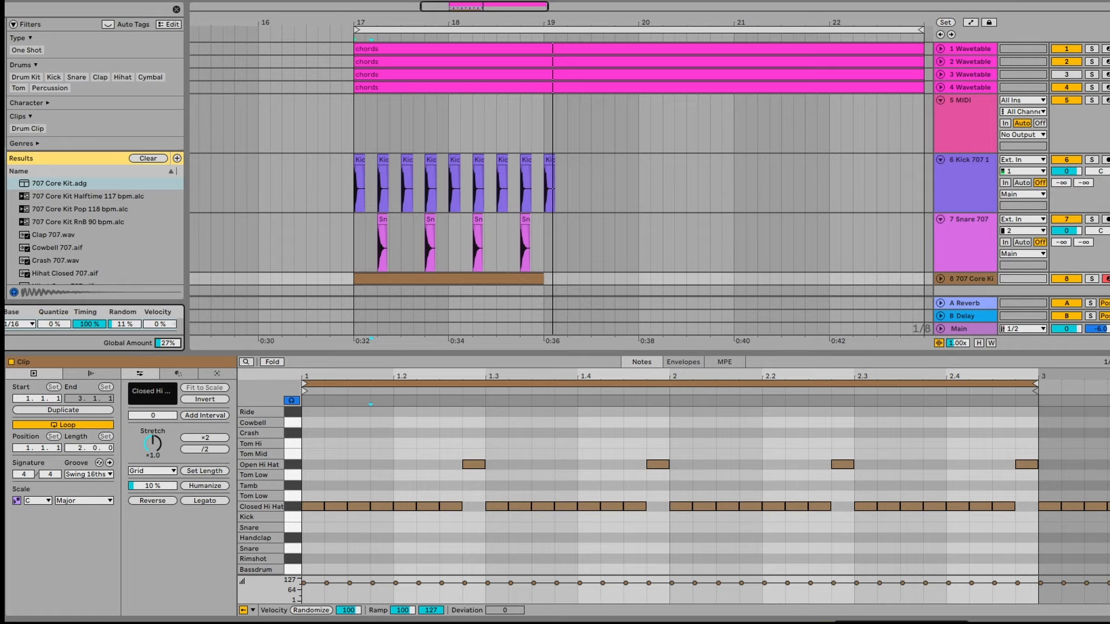
left_click(76, 77)
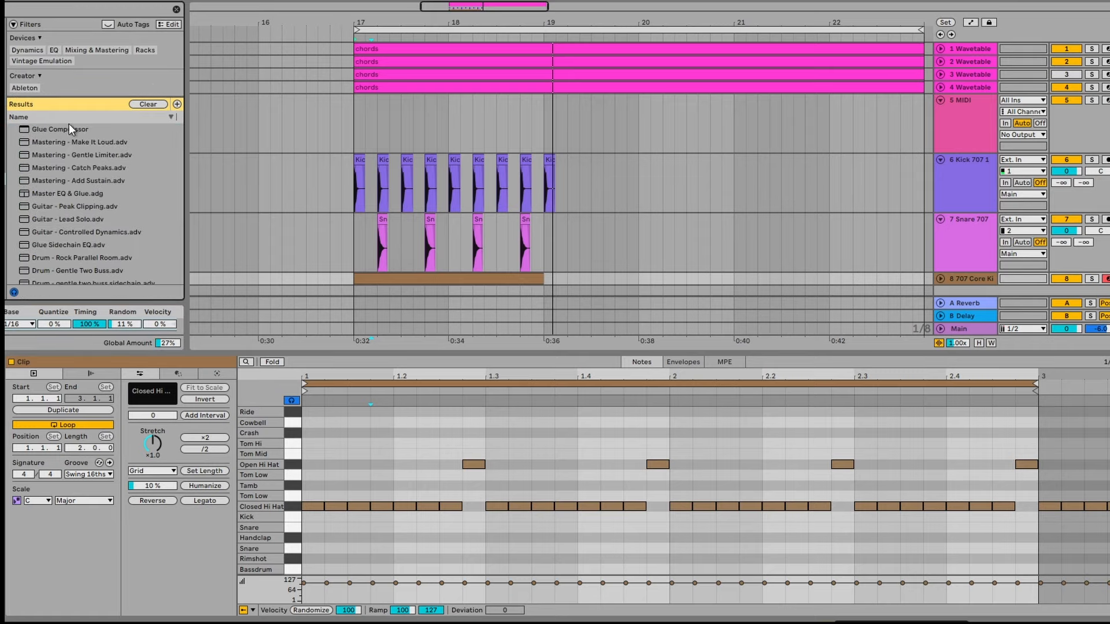
left_click(60, 128)
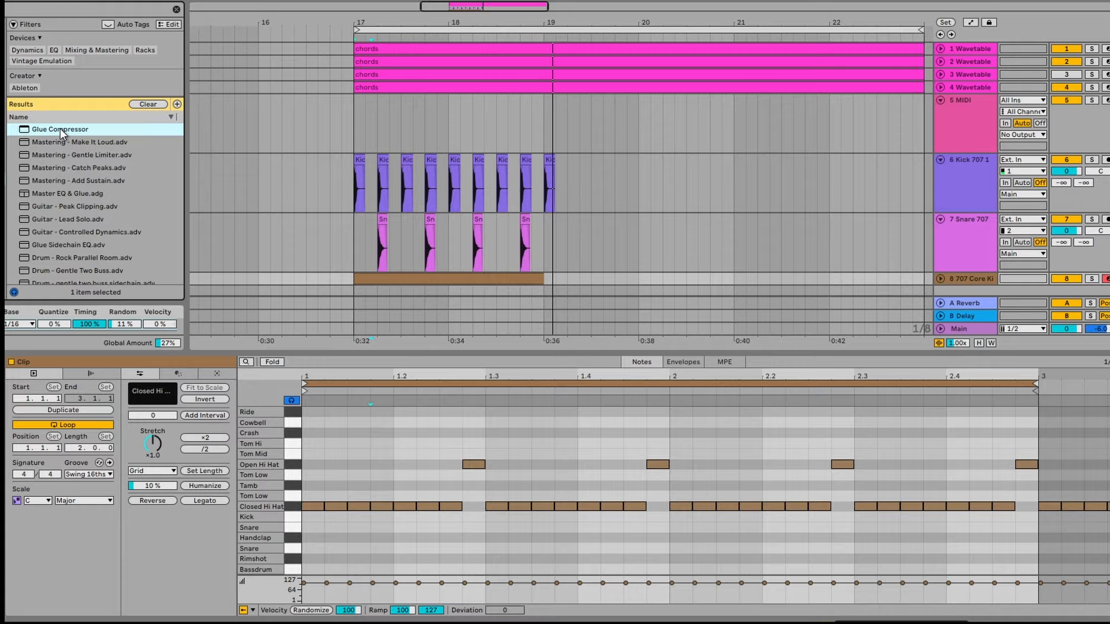
left_click_drag(60, 128, 977, 282)
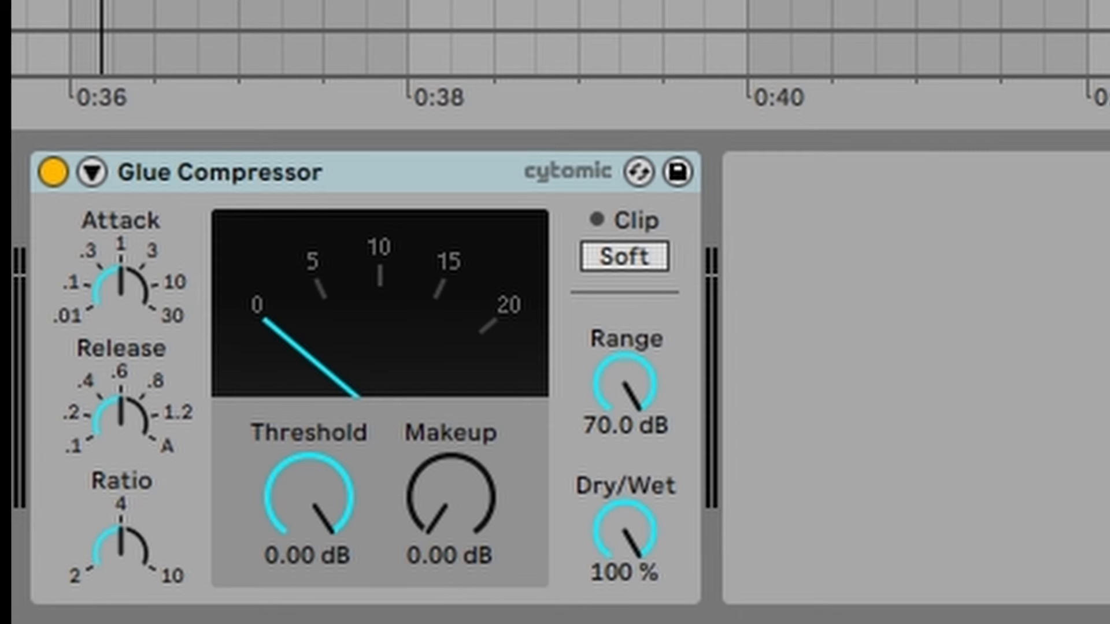
Enable the Glue Compressor's sidechain and take its audio from the 6-Kick 707 1 track.
left_click(93, 172)
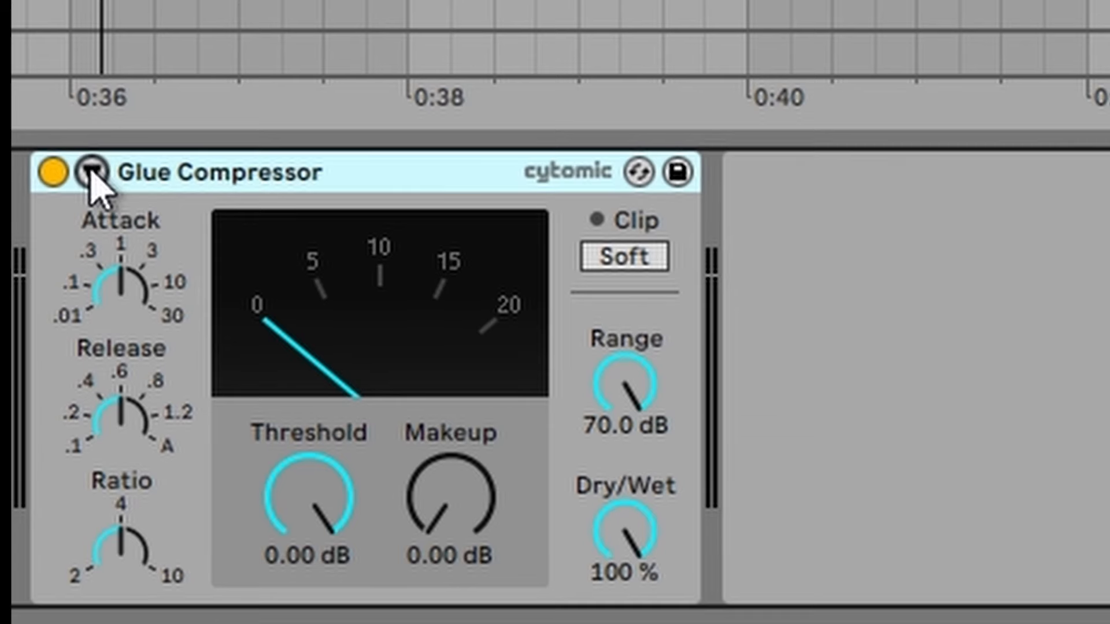
left_click(116, 219)
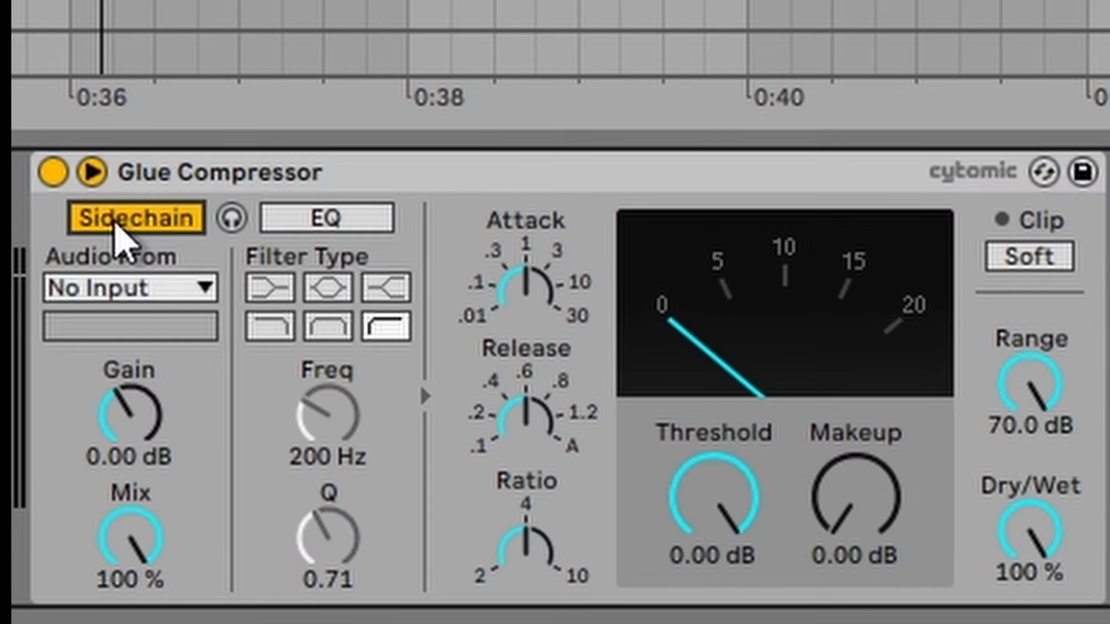
left_click(119, 291)
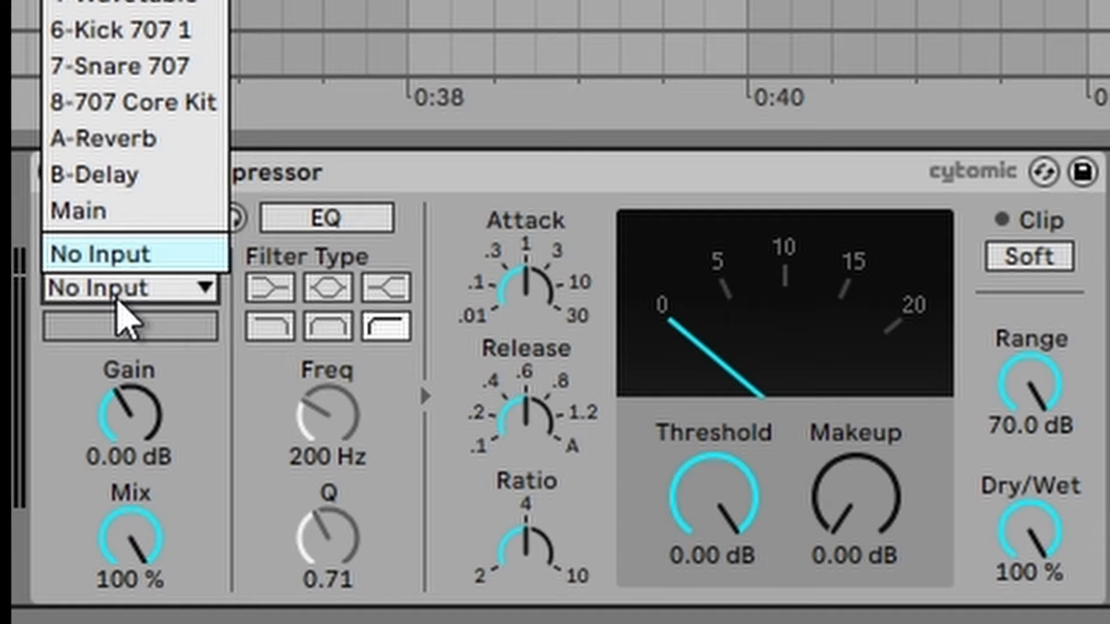
left_click(139, 37)
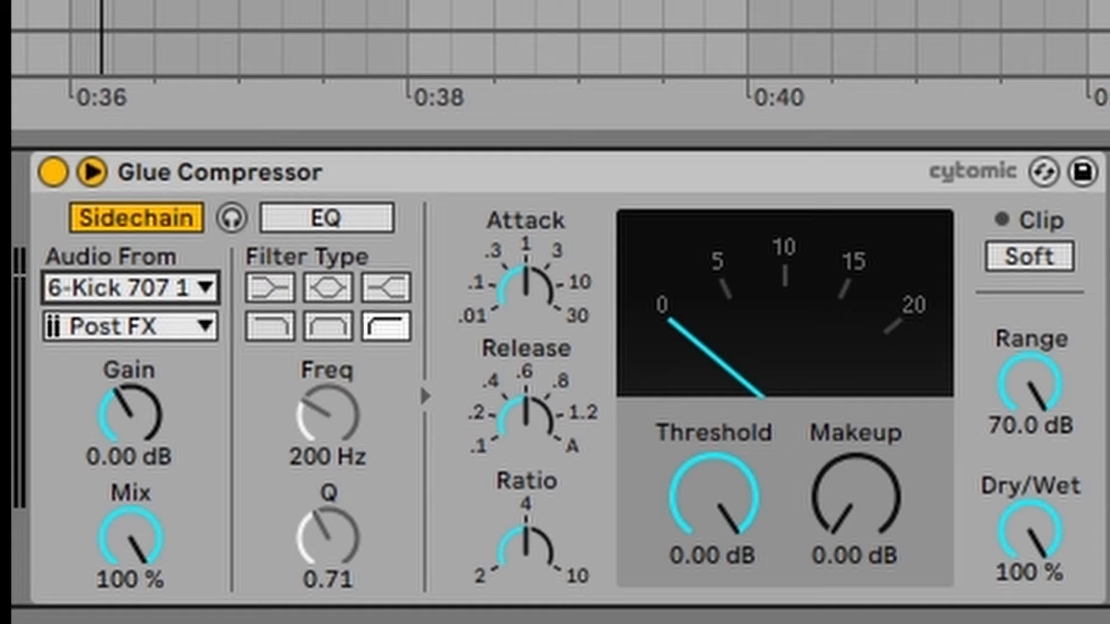
Play the arrangement and set the Glue Compressor's threshold to -21.0 dB and its makeup gain to 3.17 dB.
left_click(72, 7)
key("space")
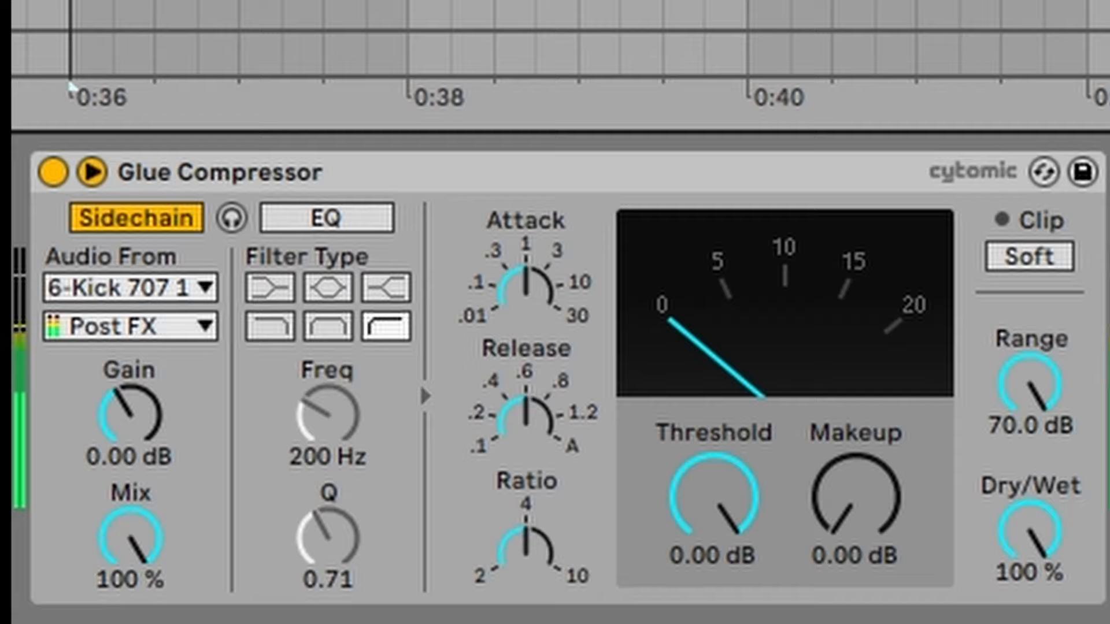
left_click_drag(750, 515, 751, 556)
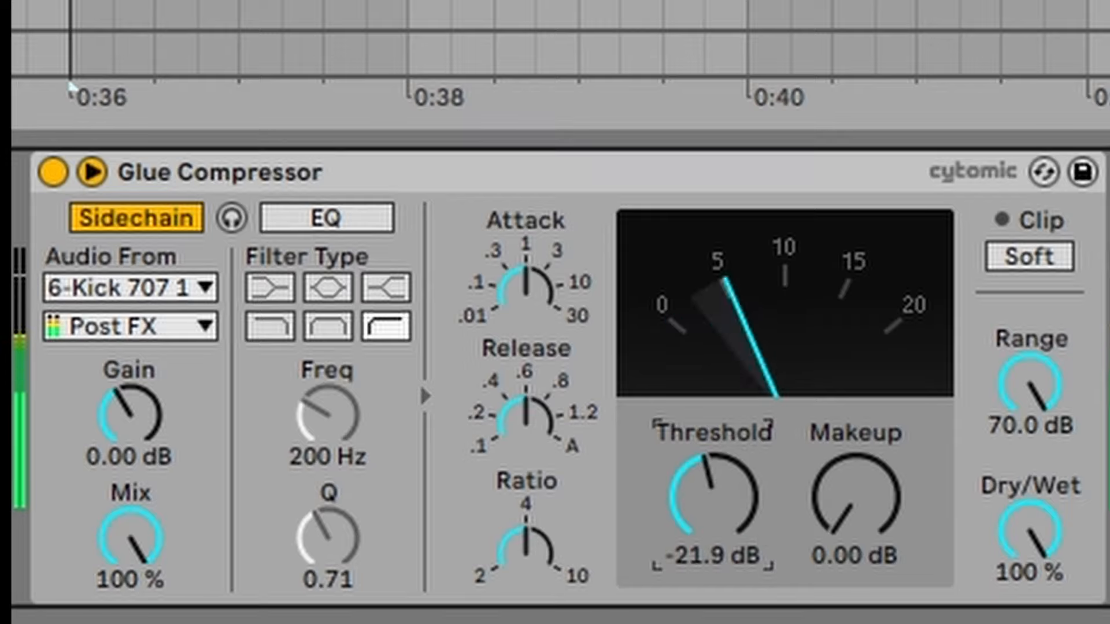
left_click_drag(872, 520, 871, 509)
left_click_drag(752, 495, 751, 488)
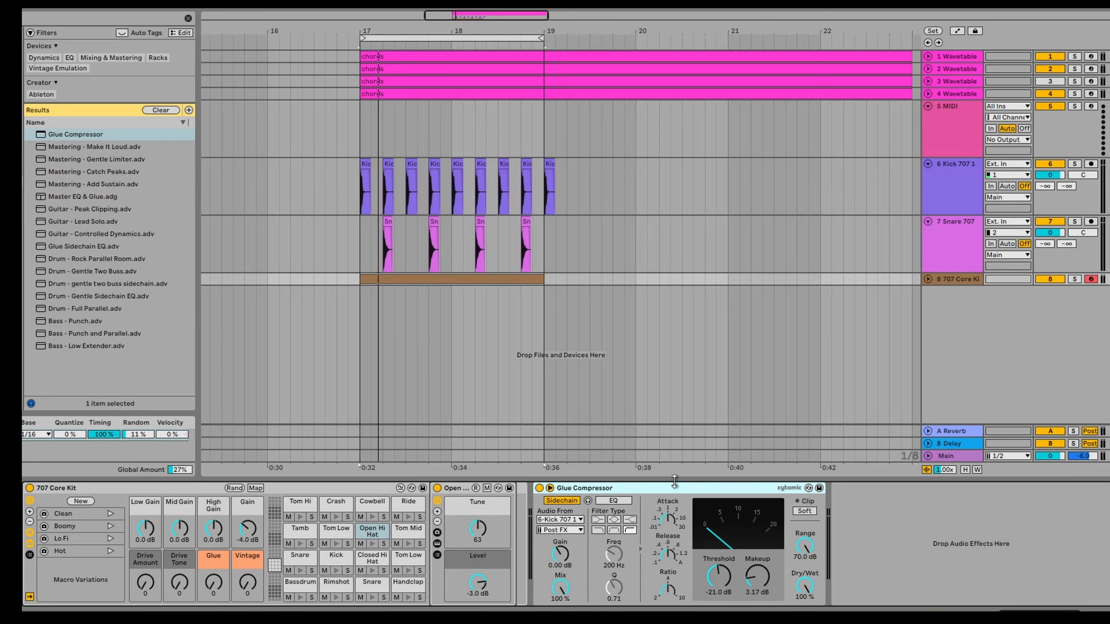
Save the Glue Compressor settings as a preset named sidechain.
left_click(820, 488)
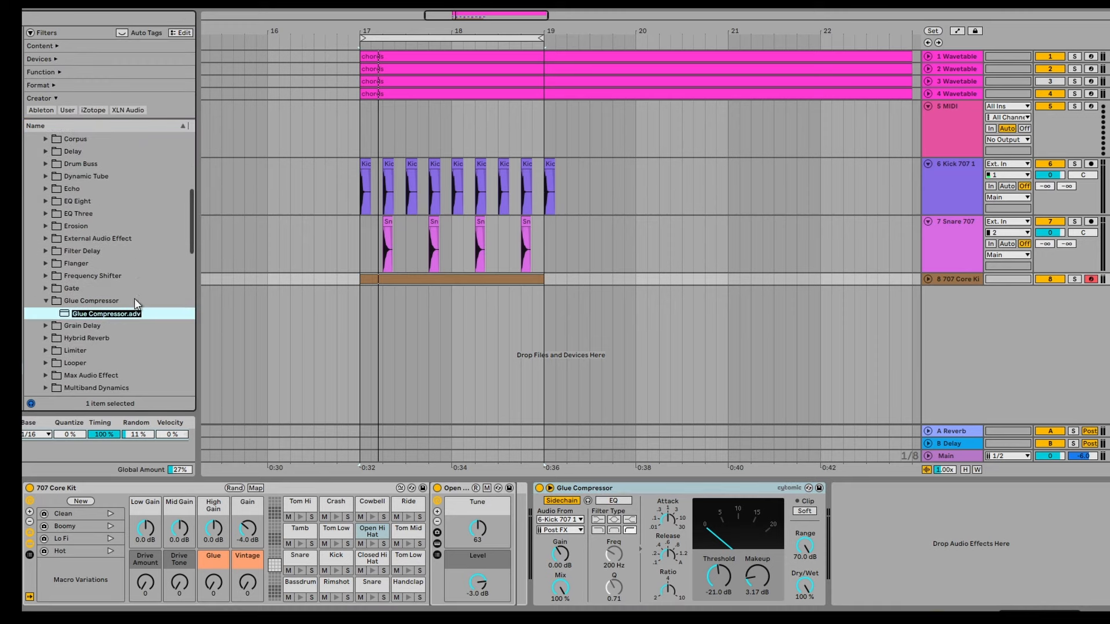
type("sidechain")
key("Return")
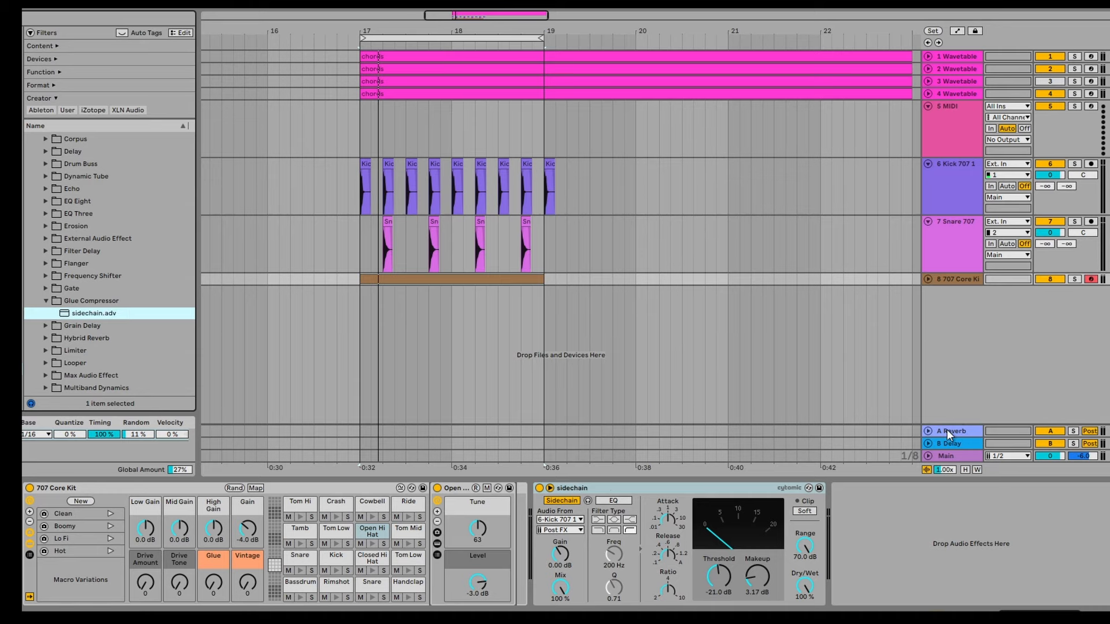
Show the Reverb return's devices and set the Snare 707 track's Reverb send to -4.7 dB during playback.
left_click(956, 224)
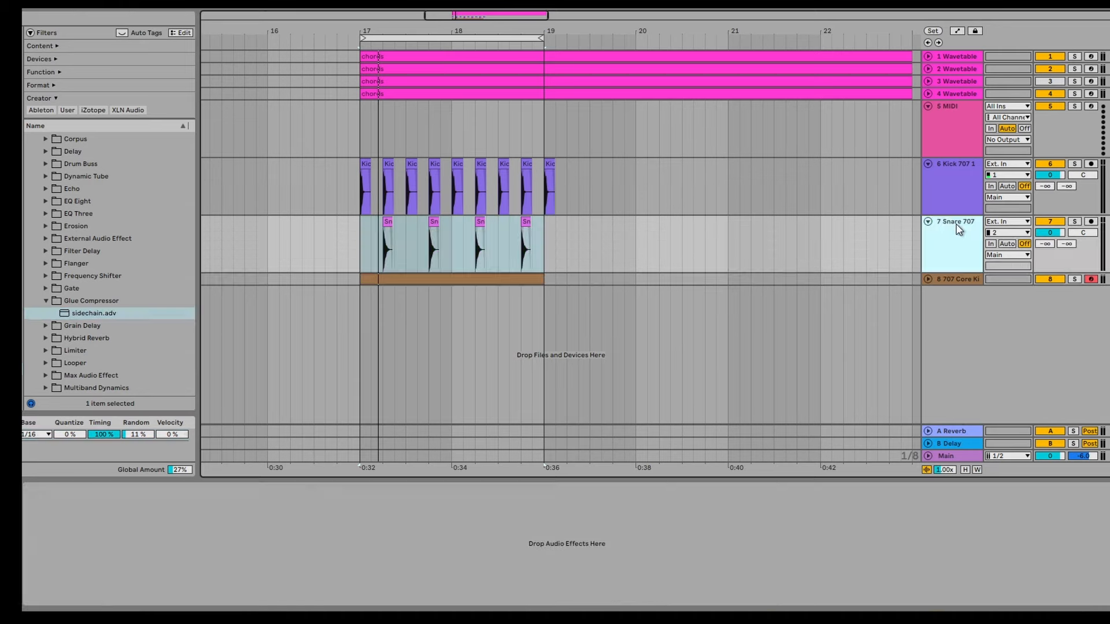
left_click(956, 430)
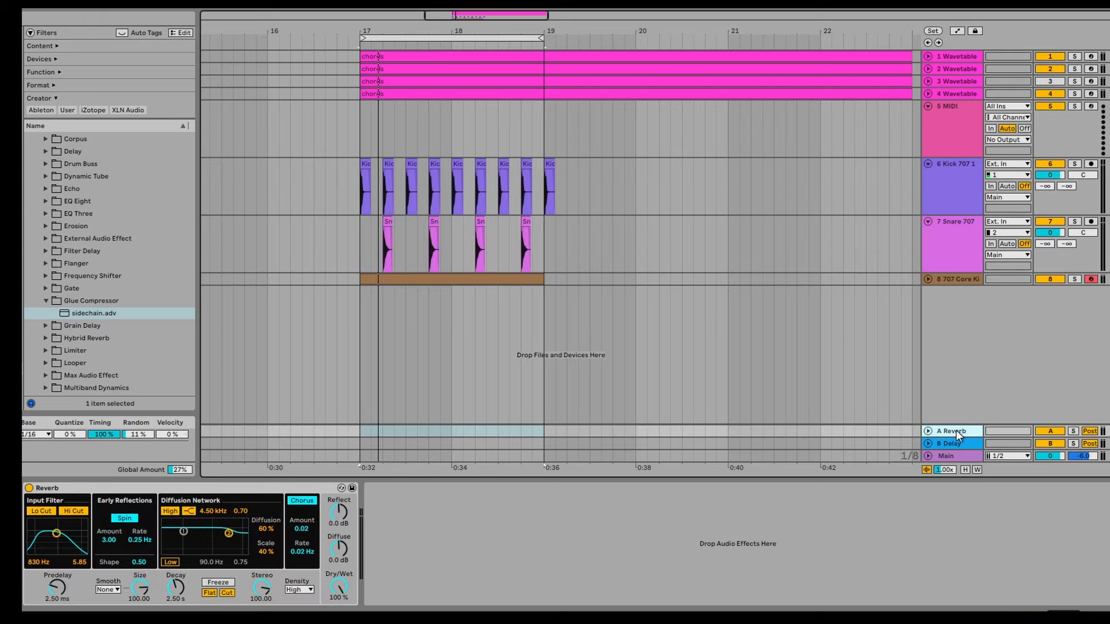
left_click_drag(1062, 245, 1059, 260)
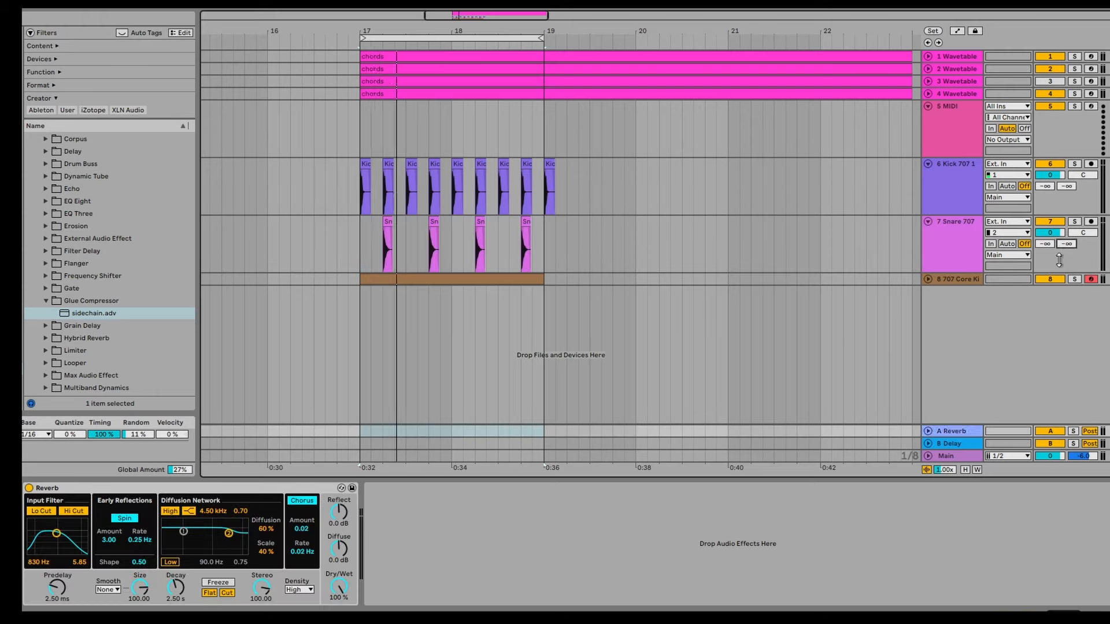
key("space")
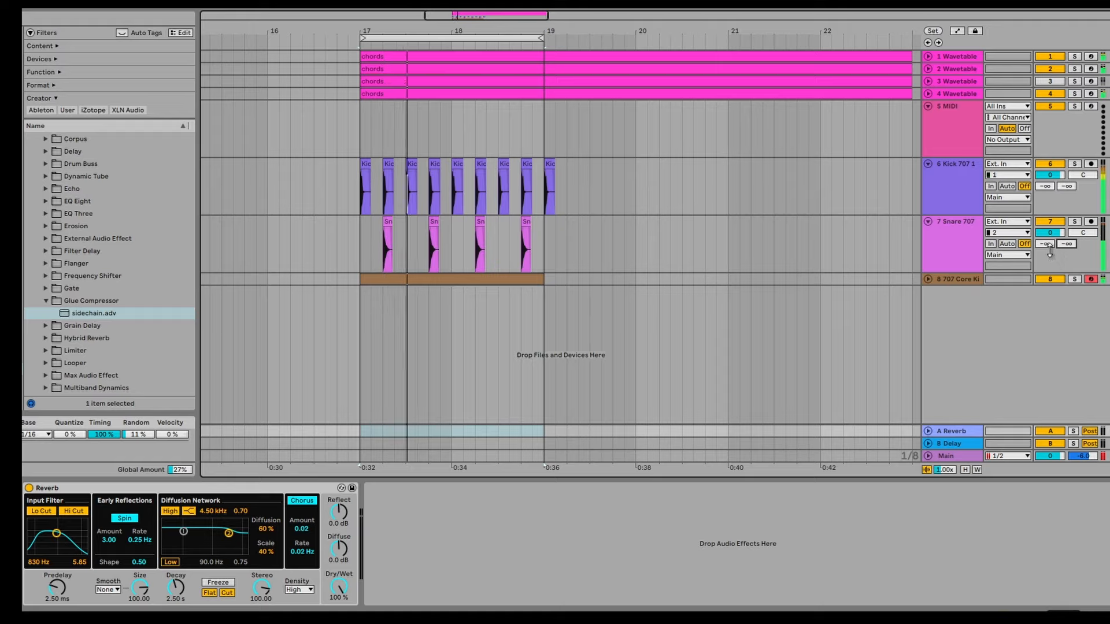
left_click_drag(1045, 244, 1045, 213)
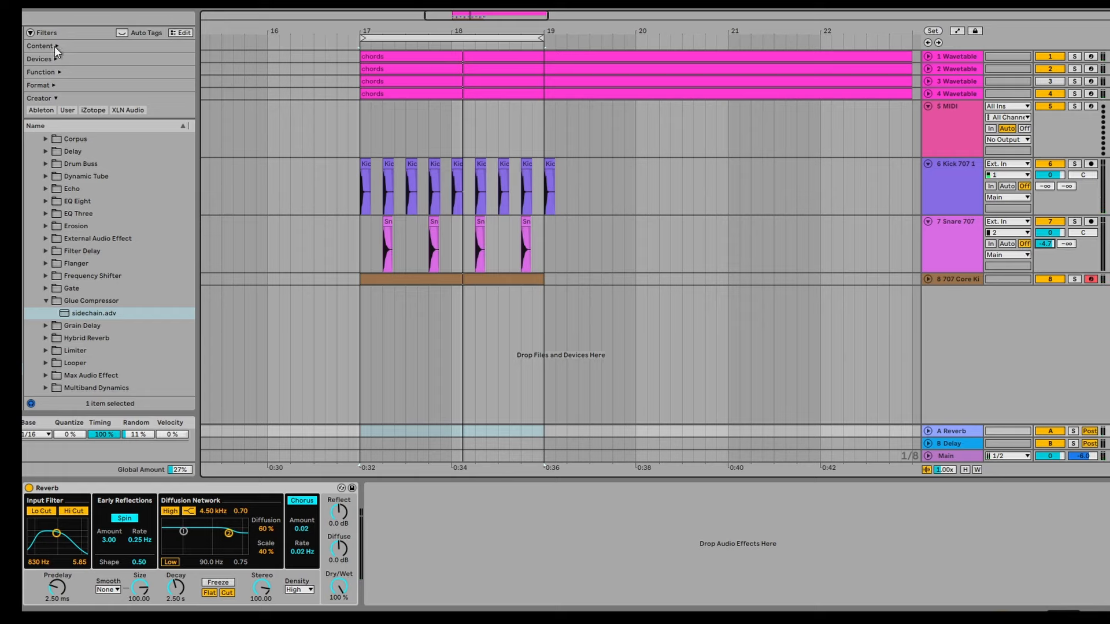
Search the browser for gate and add the Gate effect after the Reverb on return A.
key("ctrl+f")
type("gate")
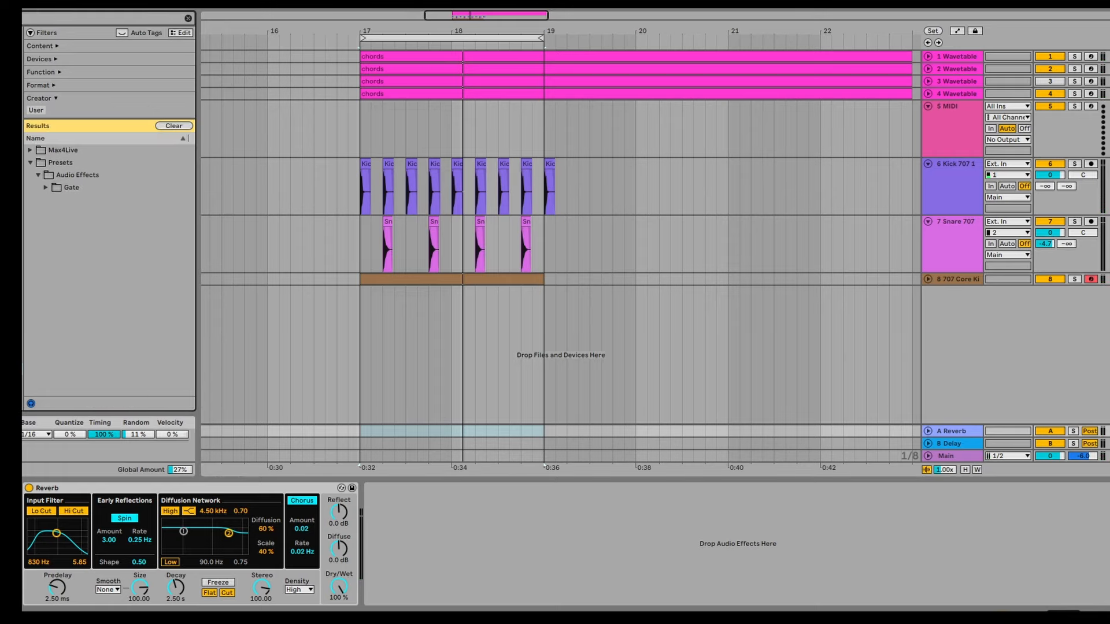
key("Return")
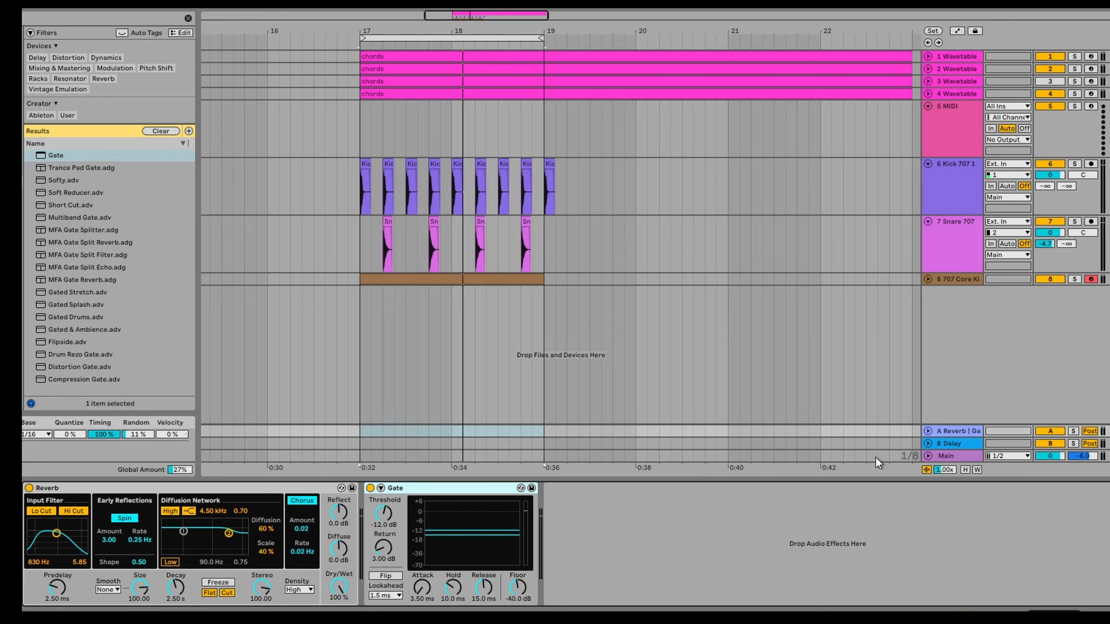
Solo the Reverb return and set the Gate to -28.0 dB threshold, 13.4 dB return, 10 ms lookahead and -51.2 dB floor during playback.
left_click(1072, 432)
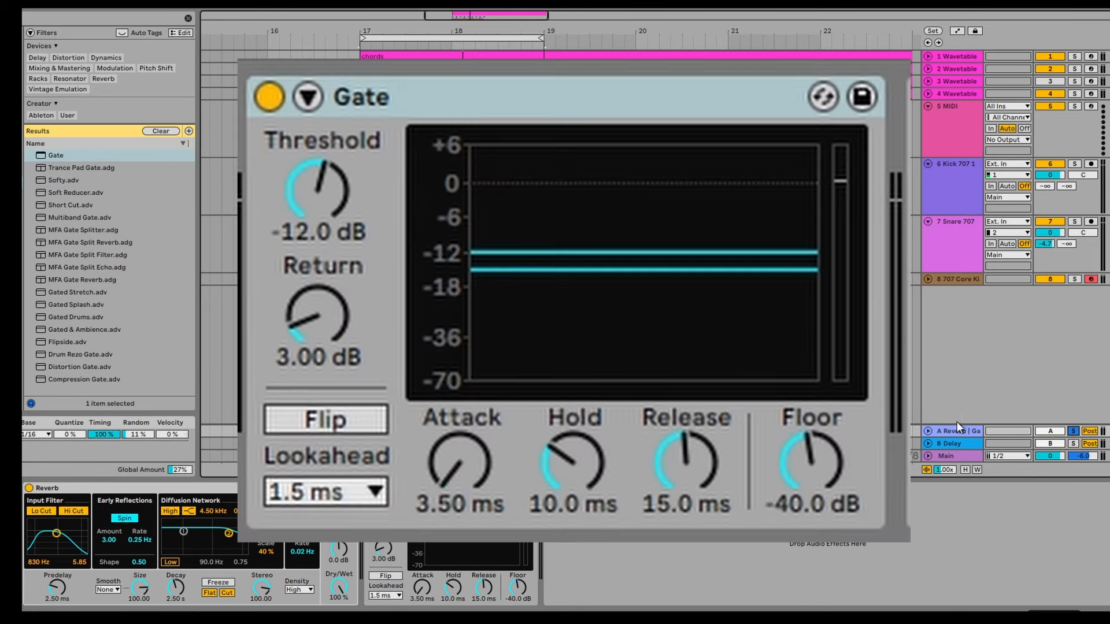
key("space")
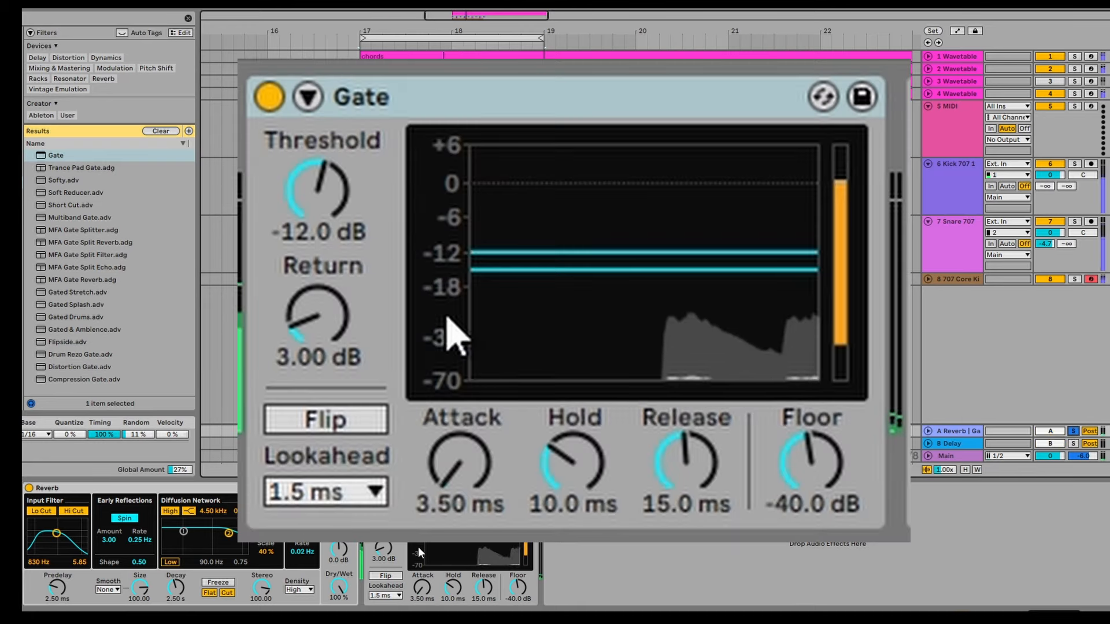
left_click_drag(541, 270, 541, 310)
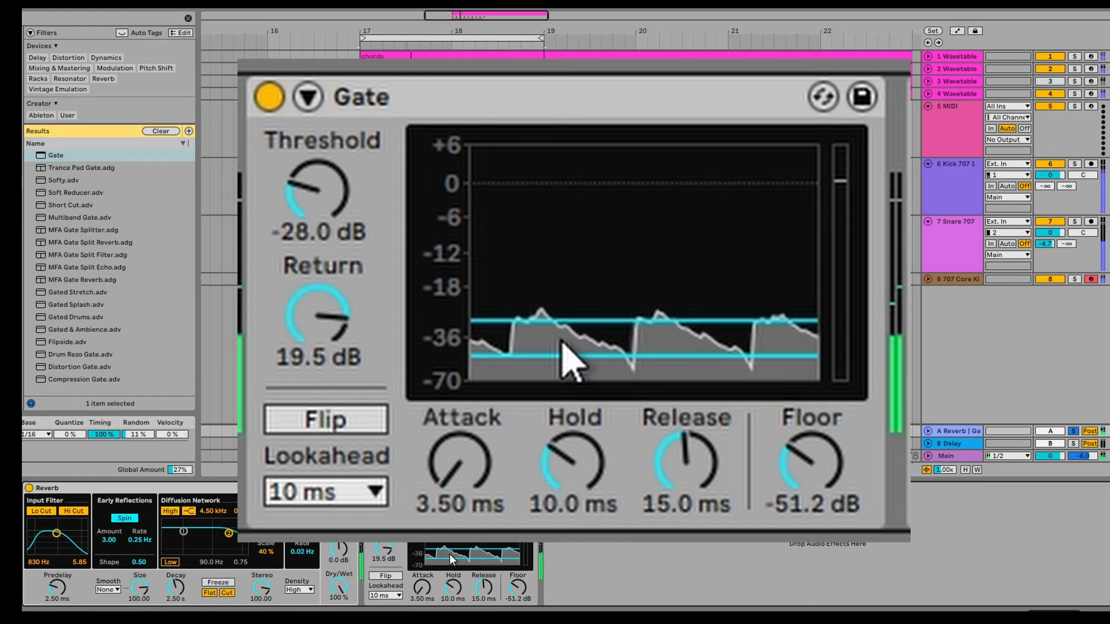
left_click_drag(567, 355, 567, 346)
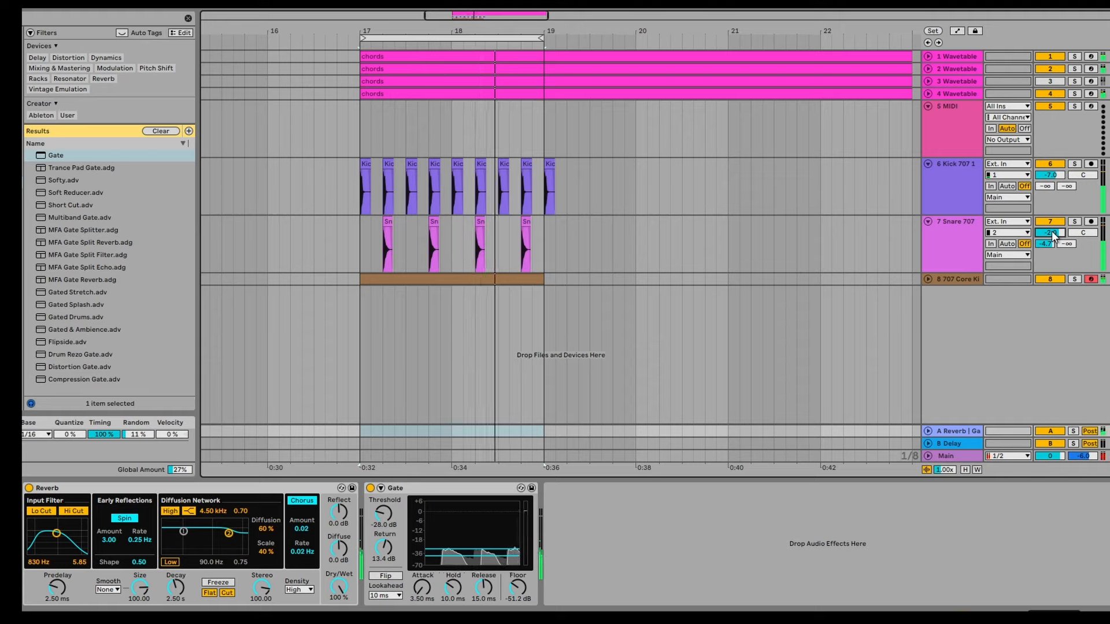
Consolidate the kick and snare clips between bars 17 and 19 into one clip per track.
left_click_drag(360, 183, 543, 252)
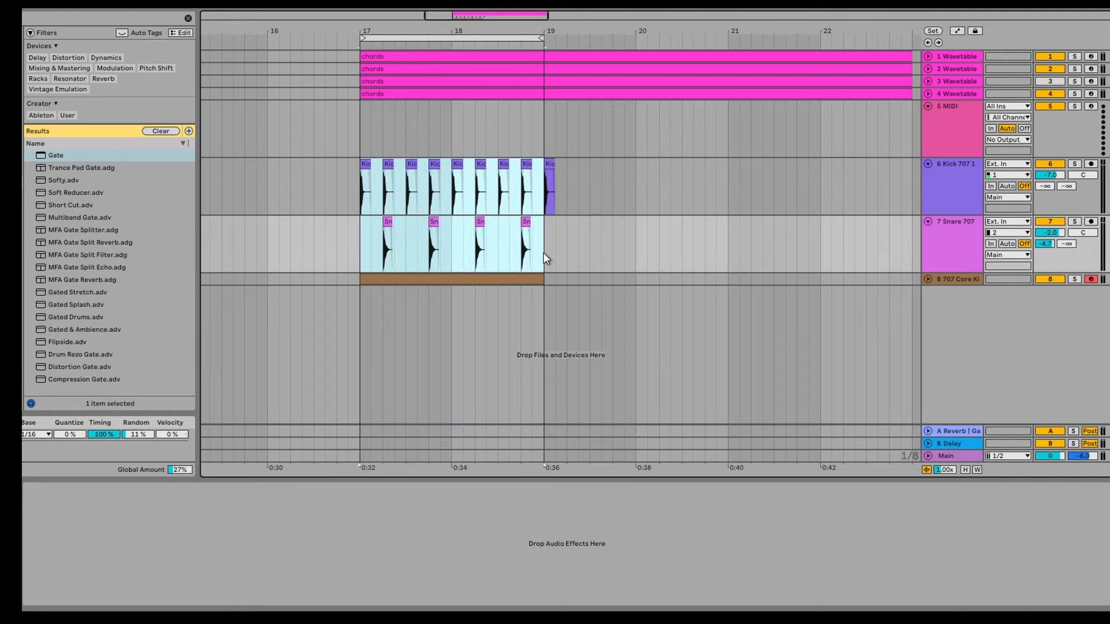
key("ctrl+j")
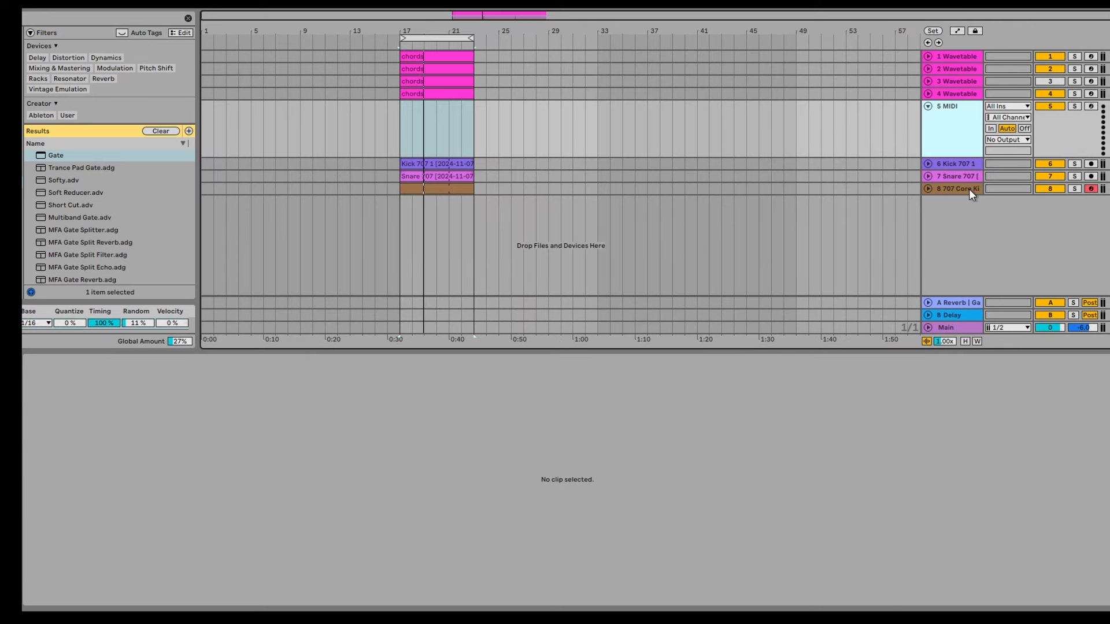
Duplicate the 707 Core Kit track and delete all hi-hat notes from the duplicate's clip.
right_click(968, 189)
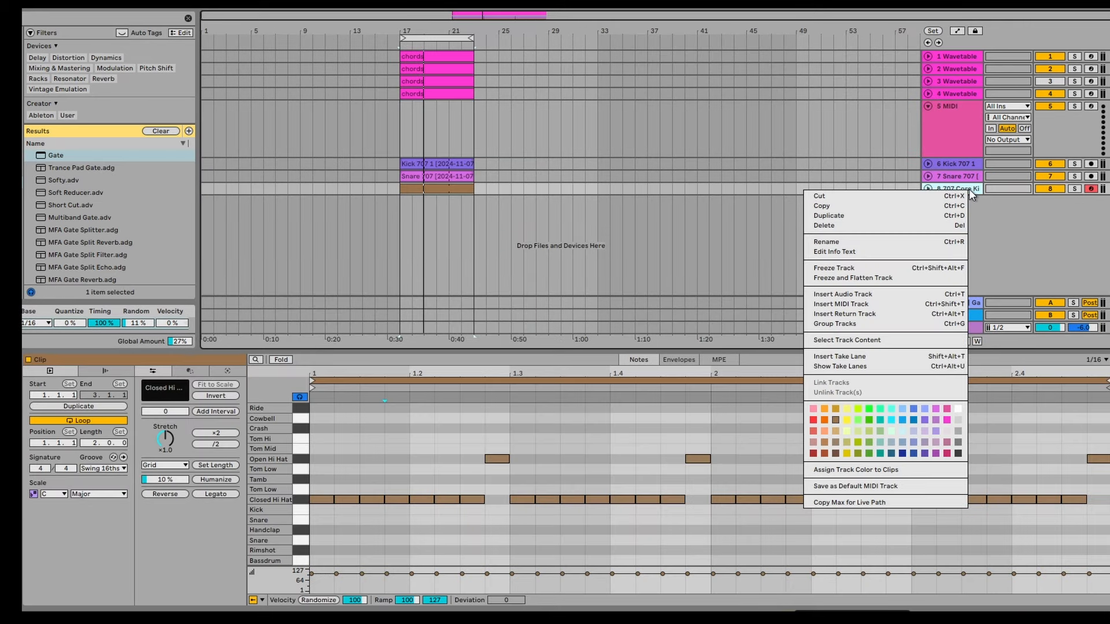
left_click(828, 215)
left_click_drag(335, 429, 707, 529)
key("ctrl+a")
key("Delete")
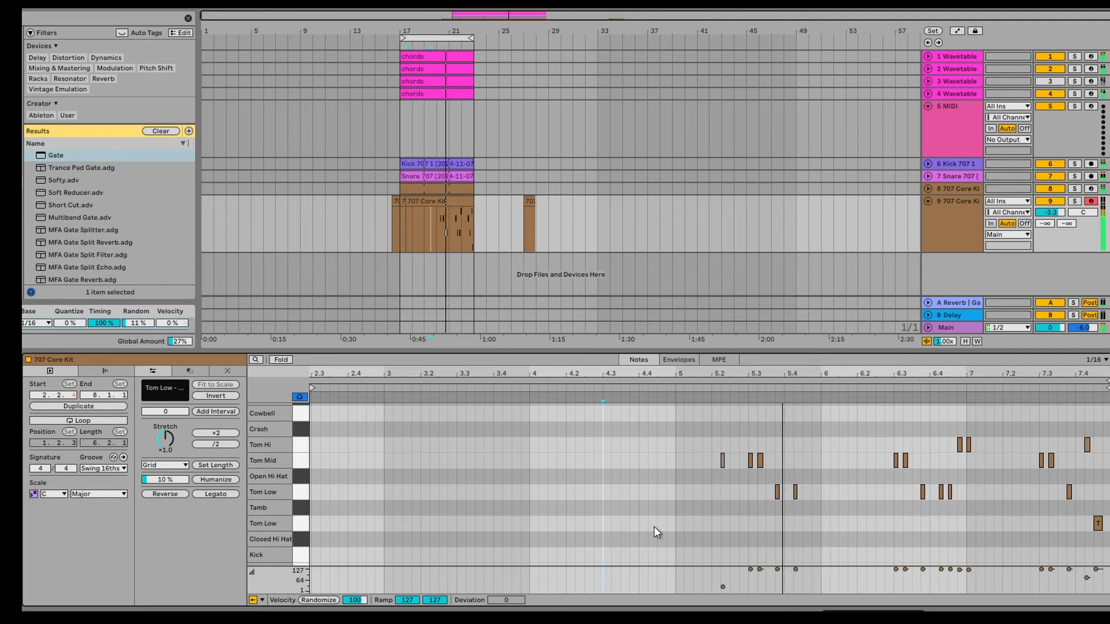
Add a Tom Low note just before bar 6 of the tom clip and play the arrangement.
double_click(808, 492)
left_click(754, 391)
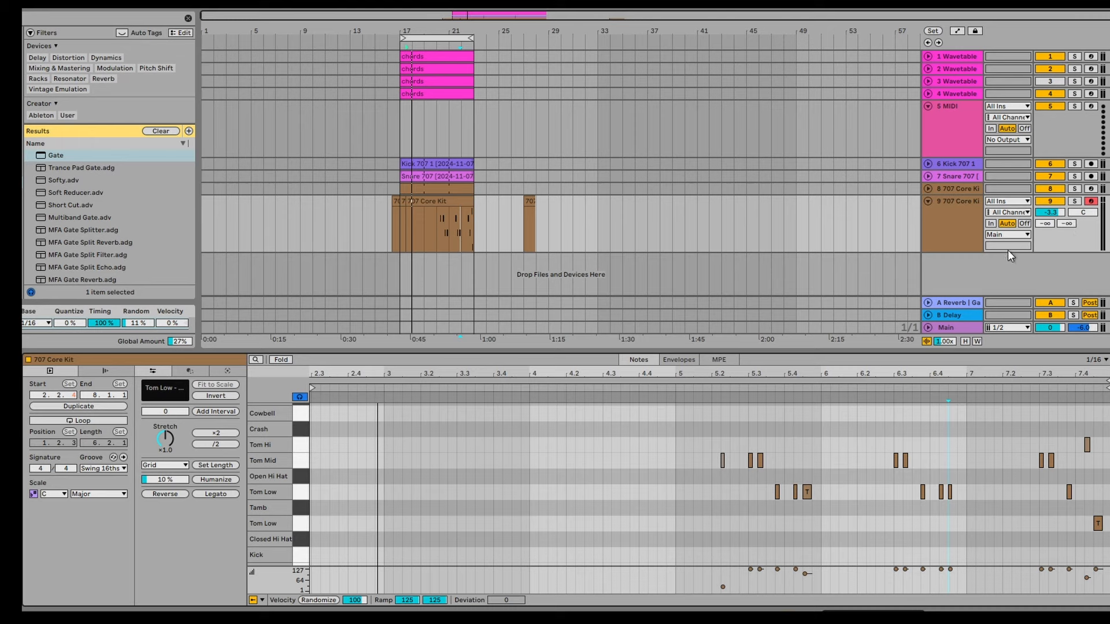
key("space")
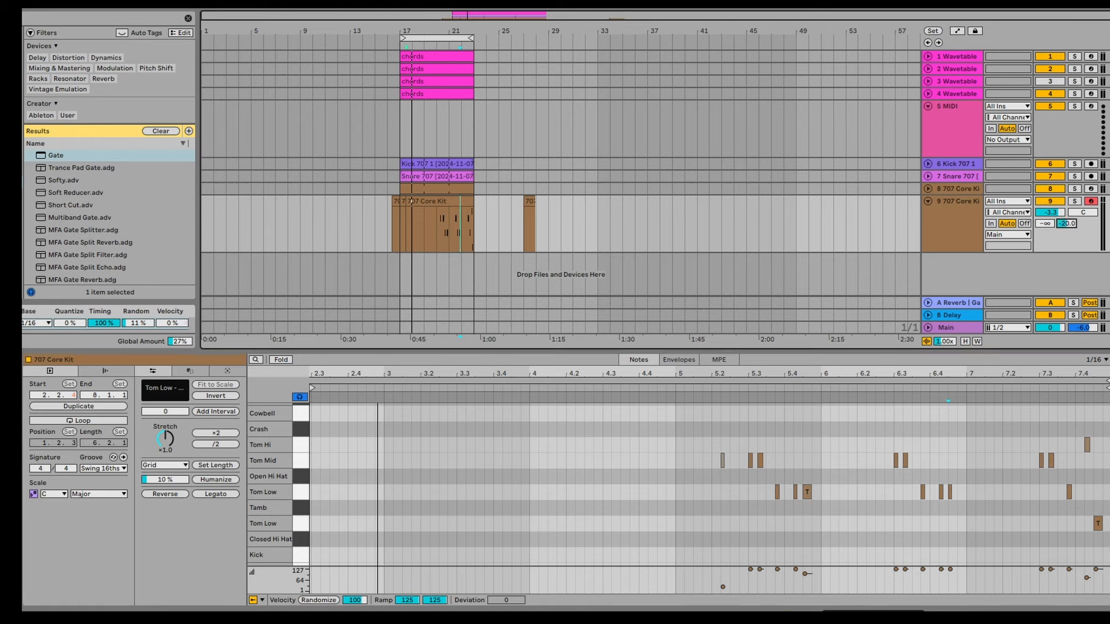
Add Auto Pan to the tom track with 34.9% amount, 3.85 Hz rate and 200° phase.
left_click(27, 20)
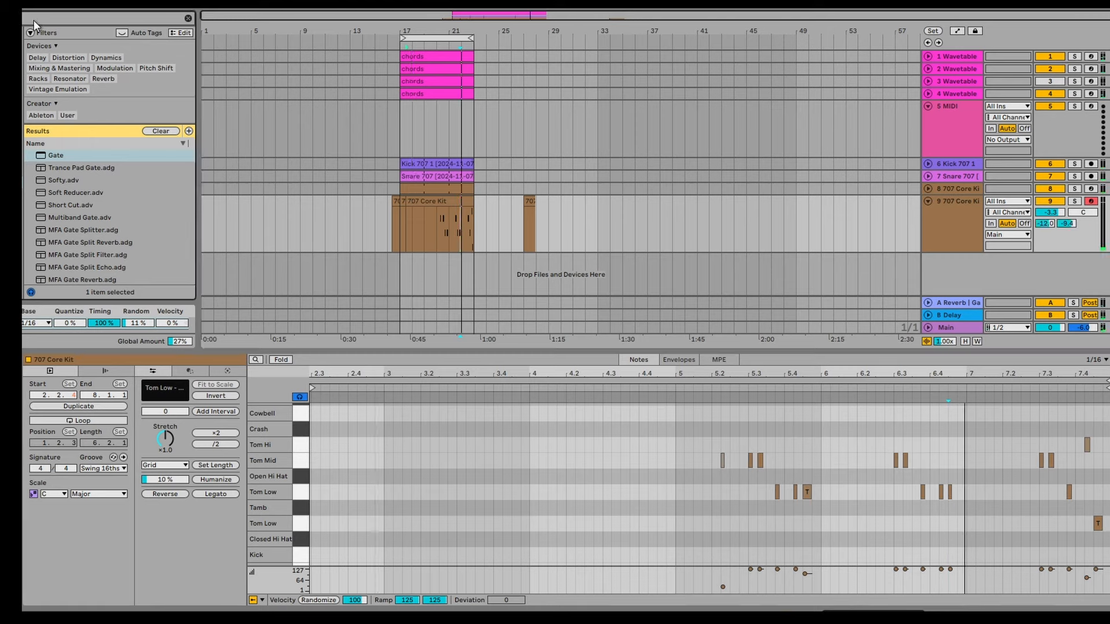
key("BackSpace")
type("auto")
double_click(63, 157)
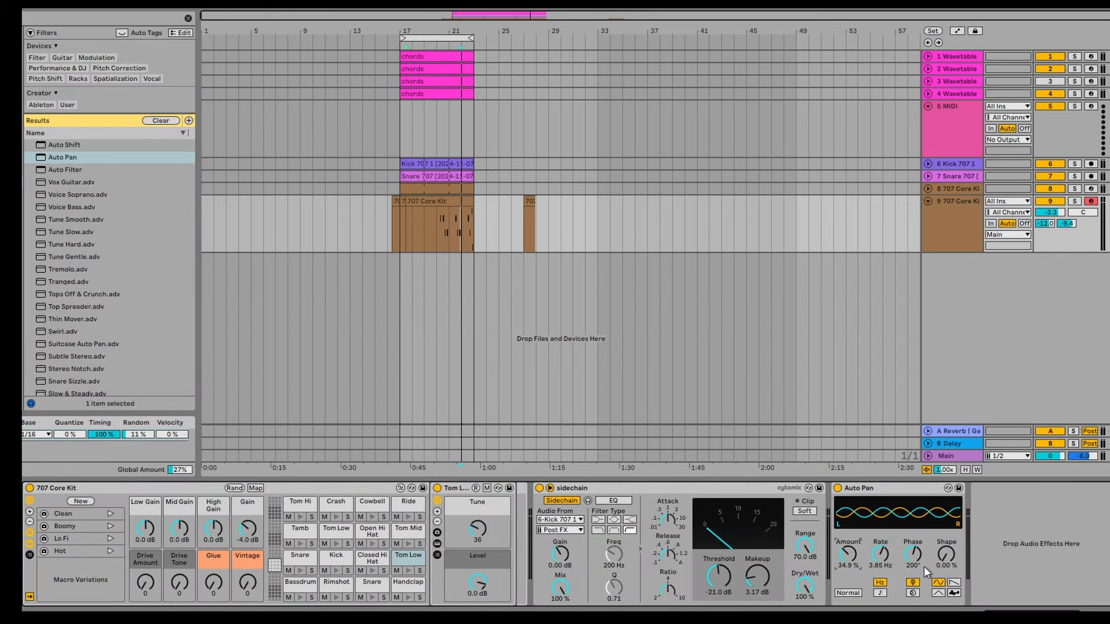
Reset the tom track's volume to 0 dB and delete its leftover clip sections before bar 17 and around bar 27.
left_click(447, 43)
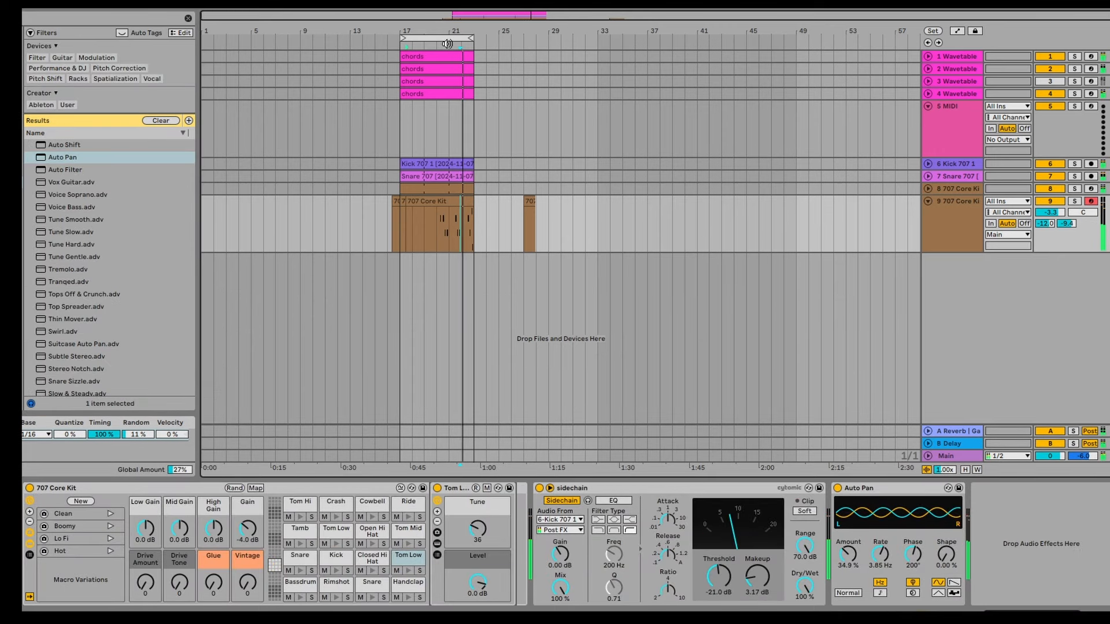
double_click(1050, 214)
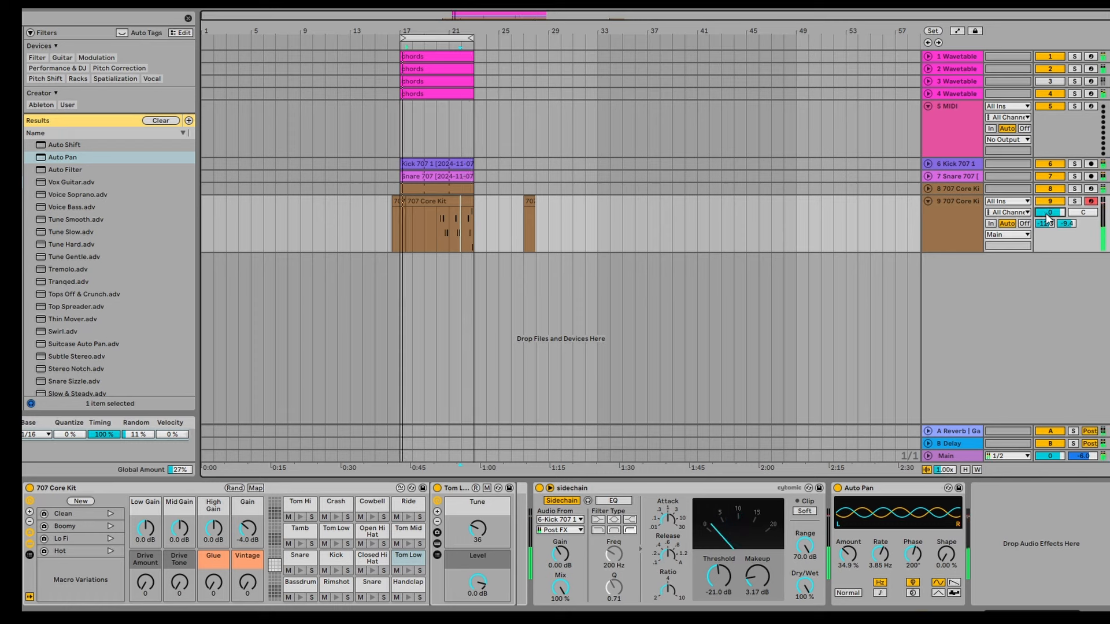
left_click_drag(372, 202, 399, 201)
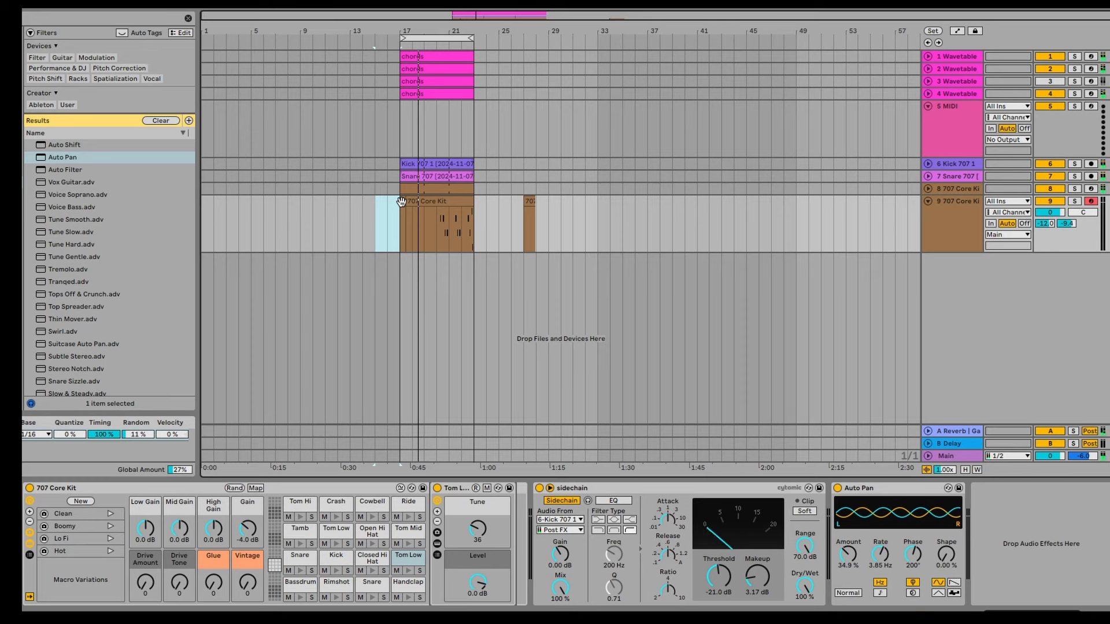
left_click_drag(499, 215, 560, 224)
key("Delete")
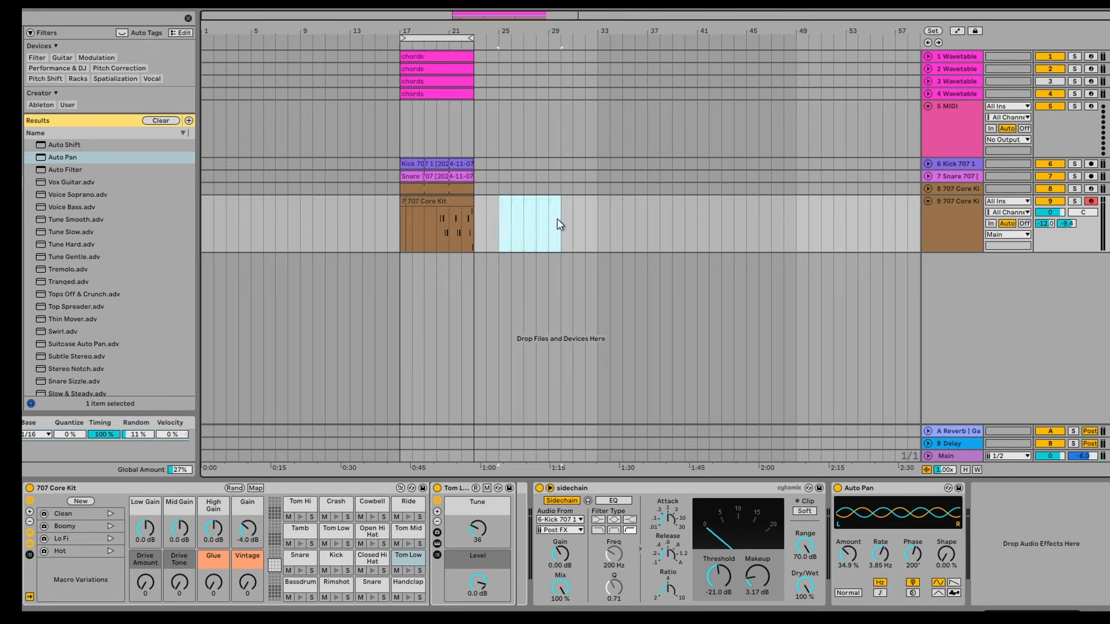
Copy the sidechain compressor from the first 707 Core Kit track, paste it after Auto Pan on the tom track, and play the arrangement.
left_click(945, 190)
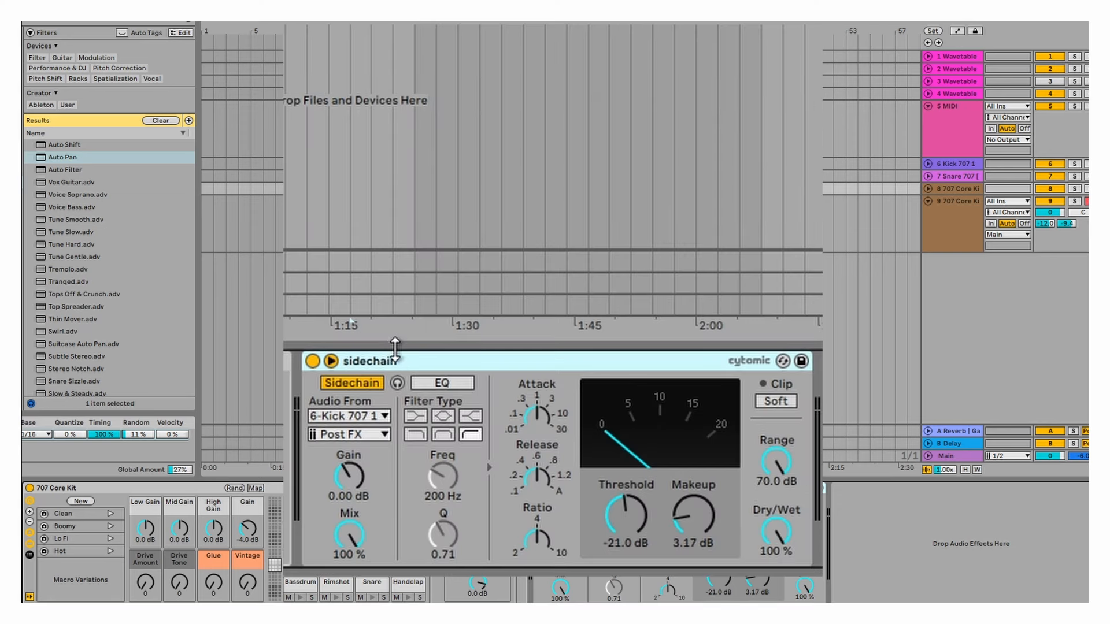
right_click(588, 487)
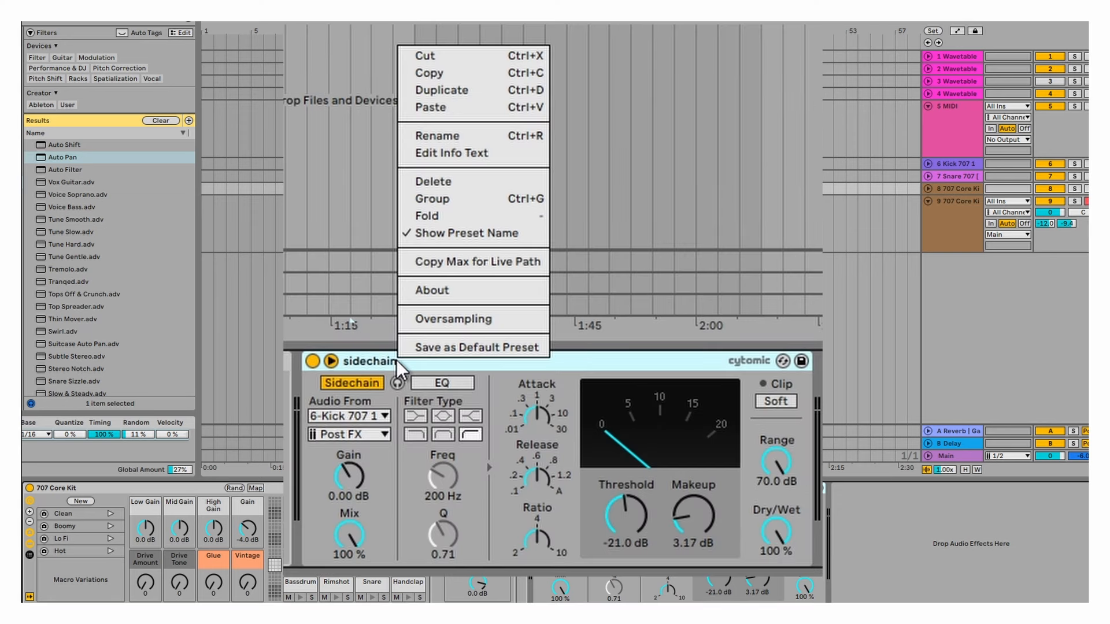
left_click(456, 74)
left_click(973, 231)
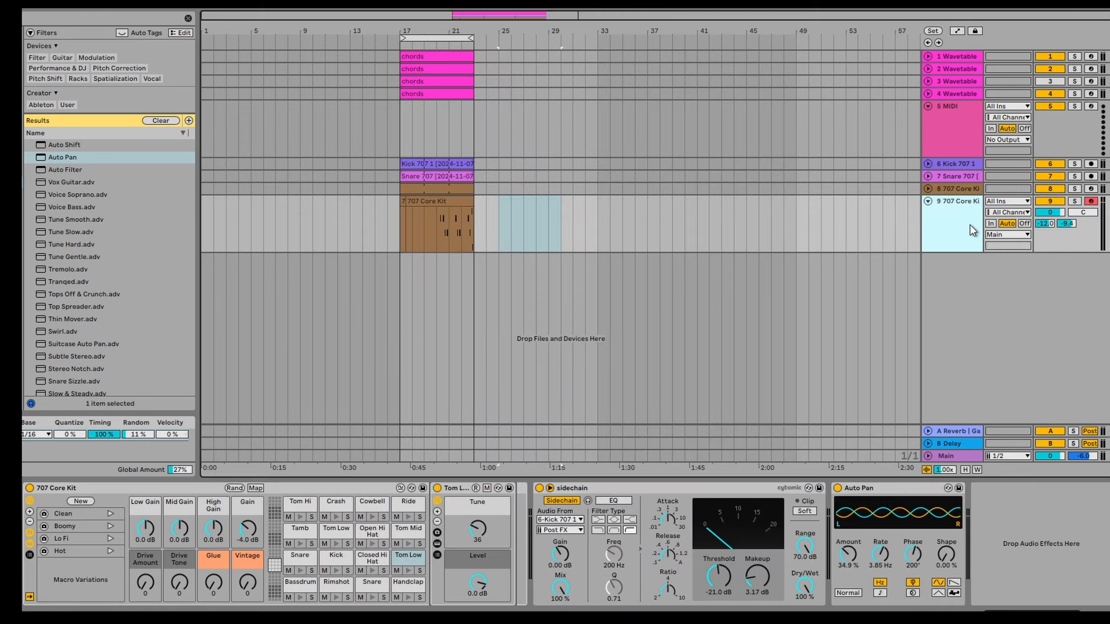
right_click(1007, 513)
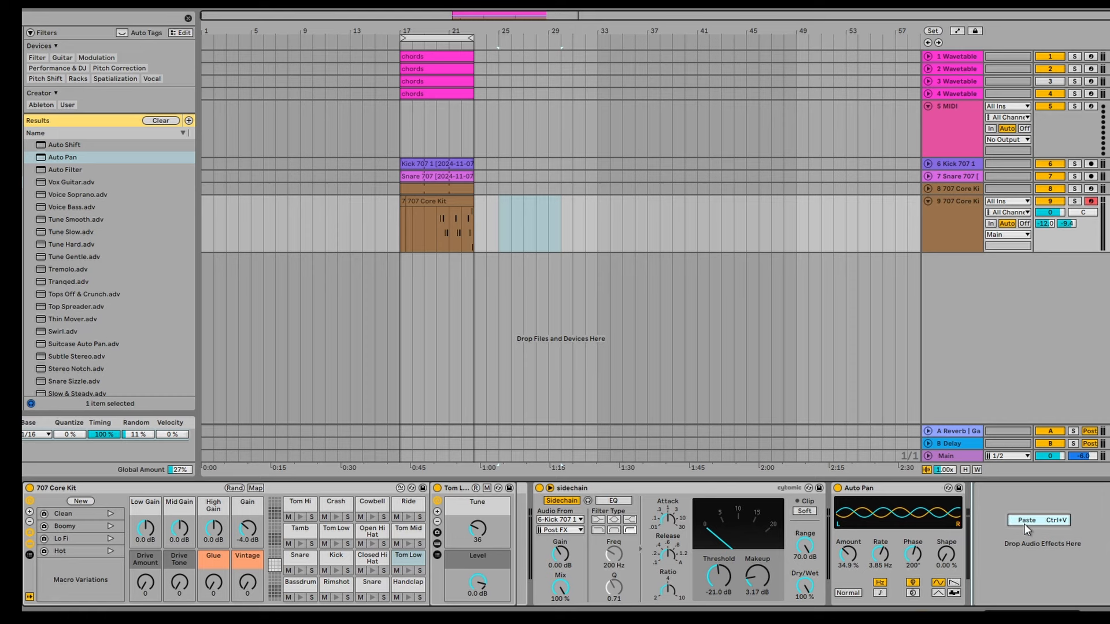
left_click(1024, 523)
left_click(455, 46)
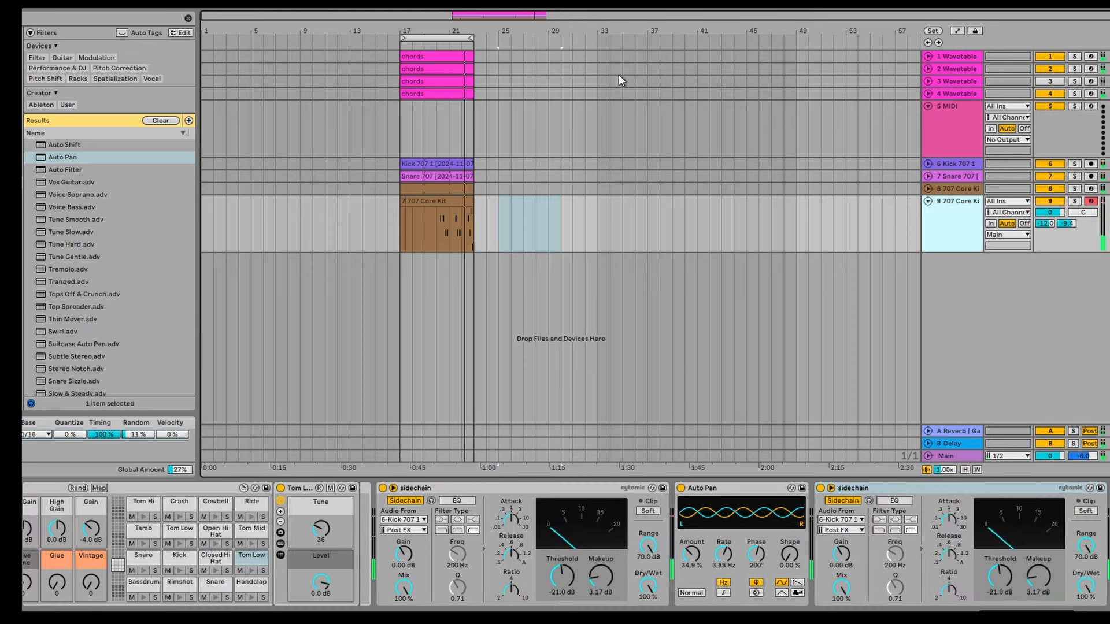
Paste the copied sidechain compressor after the instrument on the 1 Wavetable track.
left_click(960, 58)
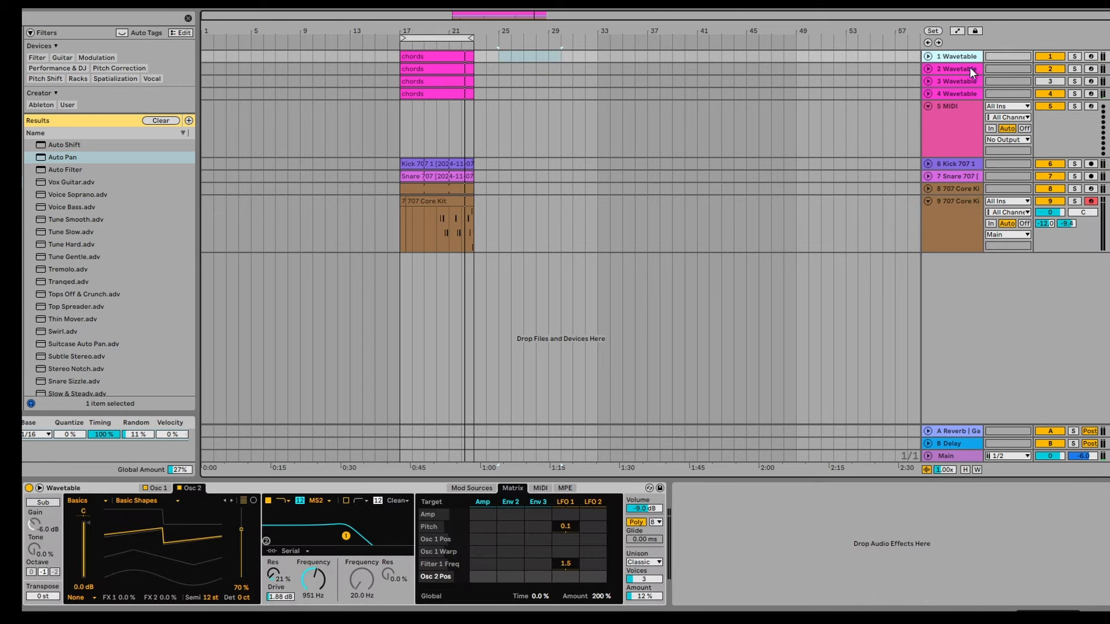
right_click(706, 516)
Add the OTT preset to the snare track and reduce its Amount while the arrangement plays.
left_click(961, 176)
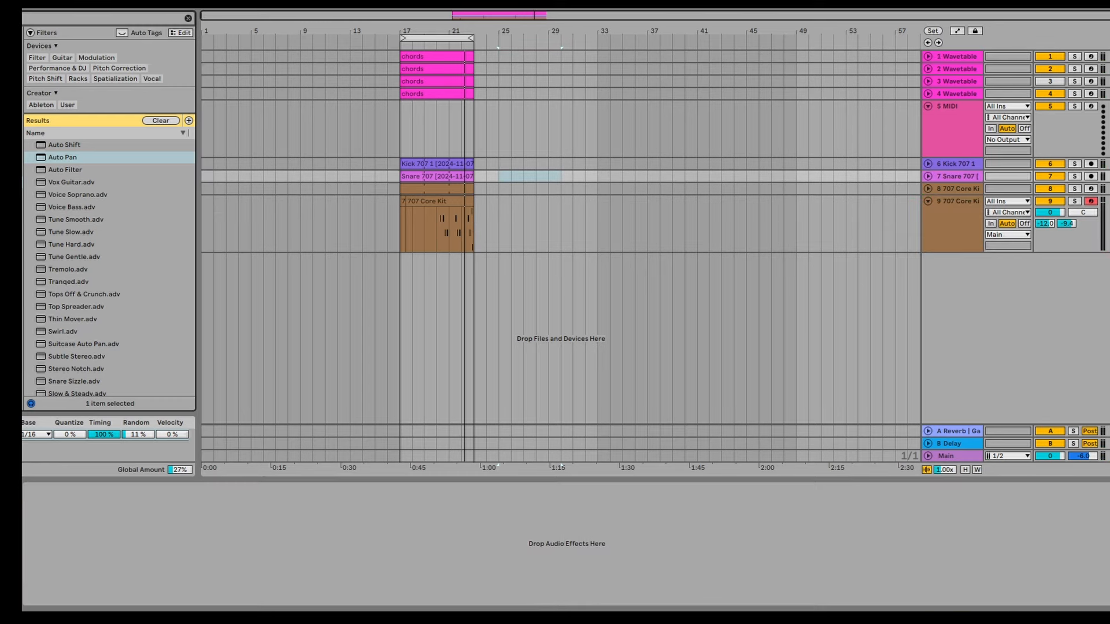
type("ott")
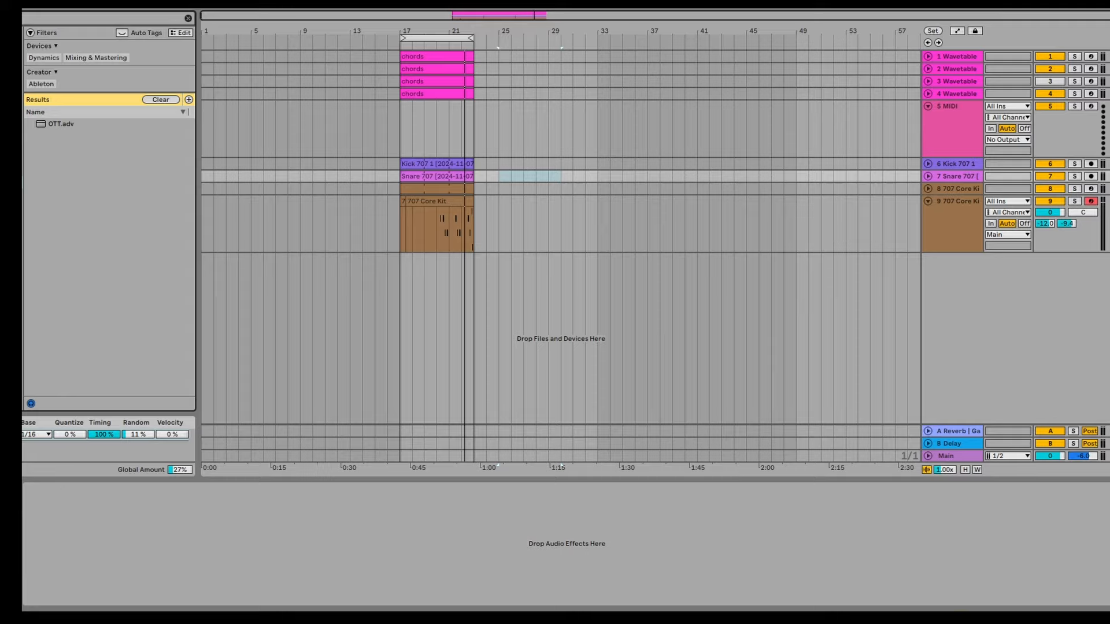
left_click(58, 124)
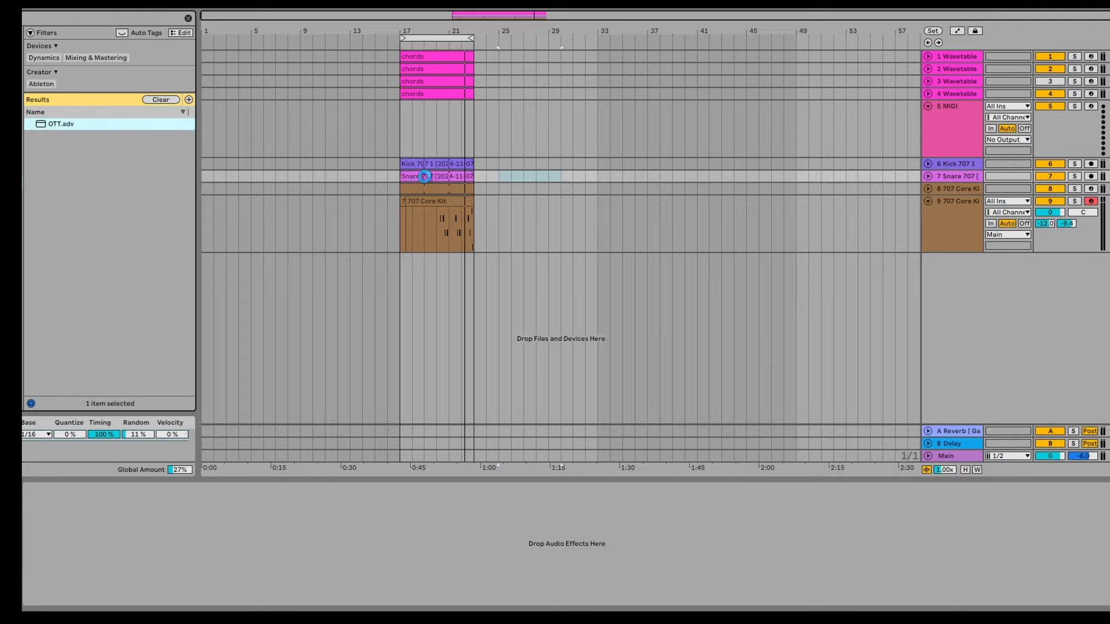
left_click_drag(58, 124, 425, 176)
key("space")
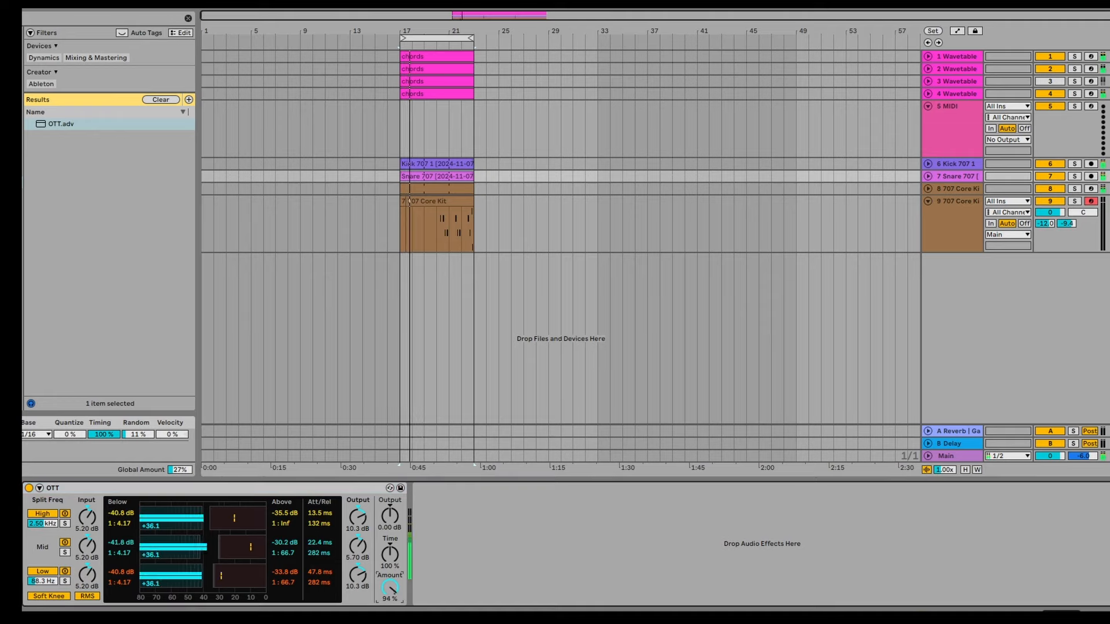
left_click_drag(390, 588, 389, 604)
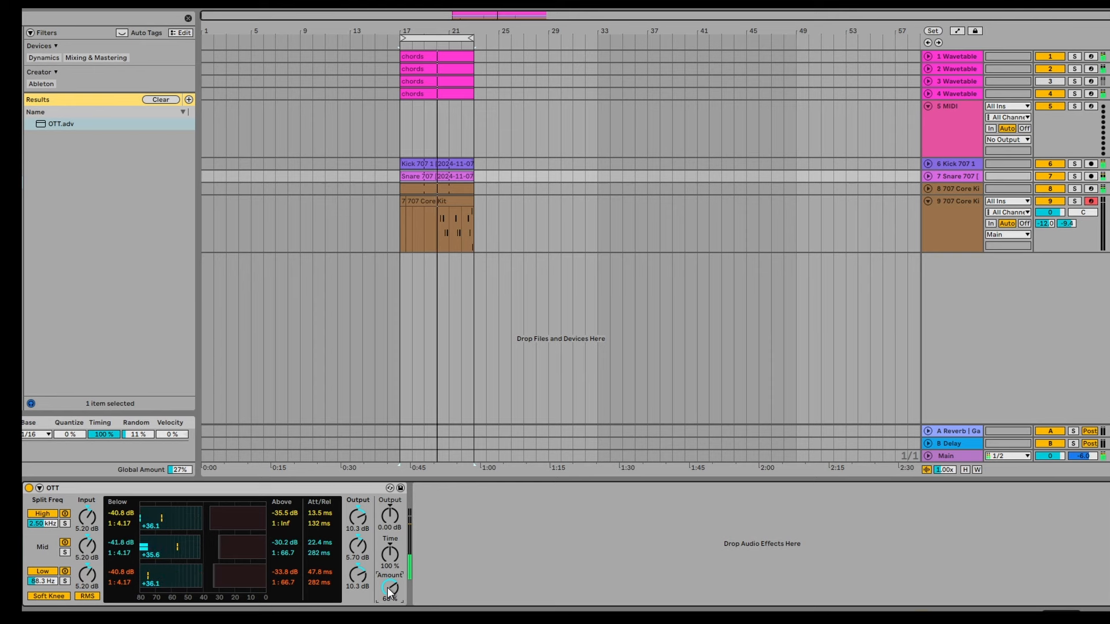
Raise the tom track's reverb send.
left_click(1050, 220)
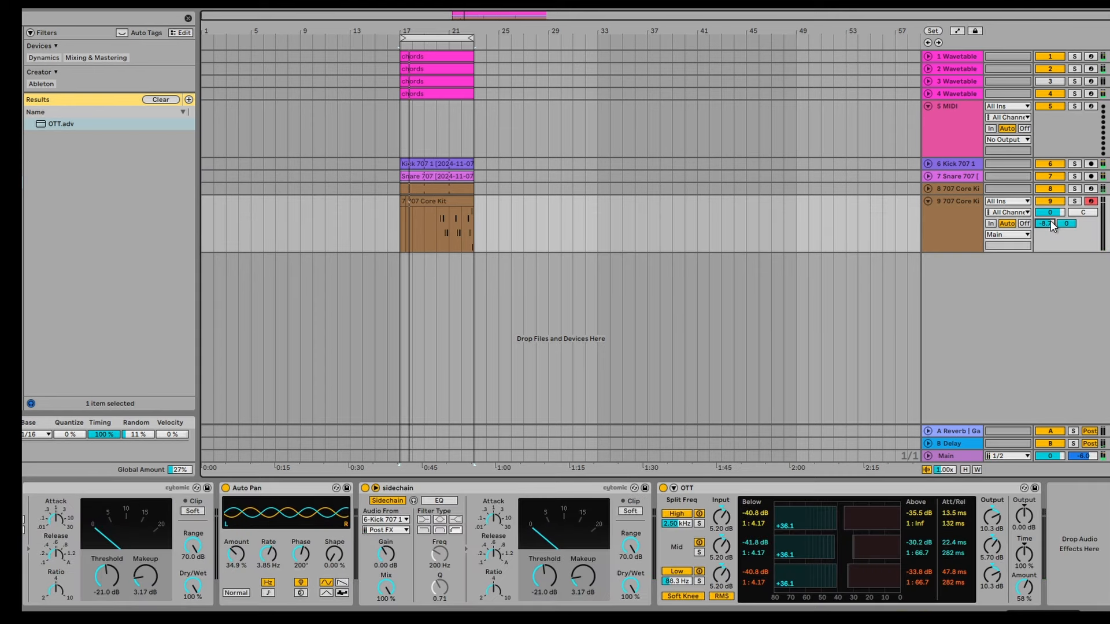